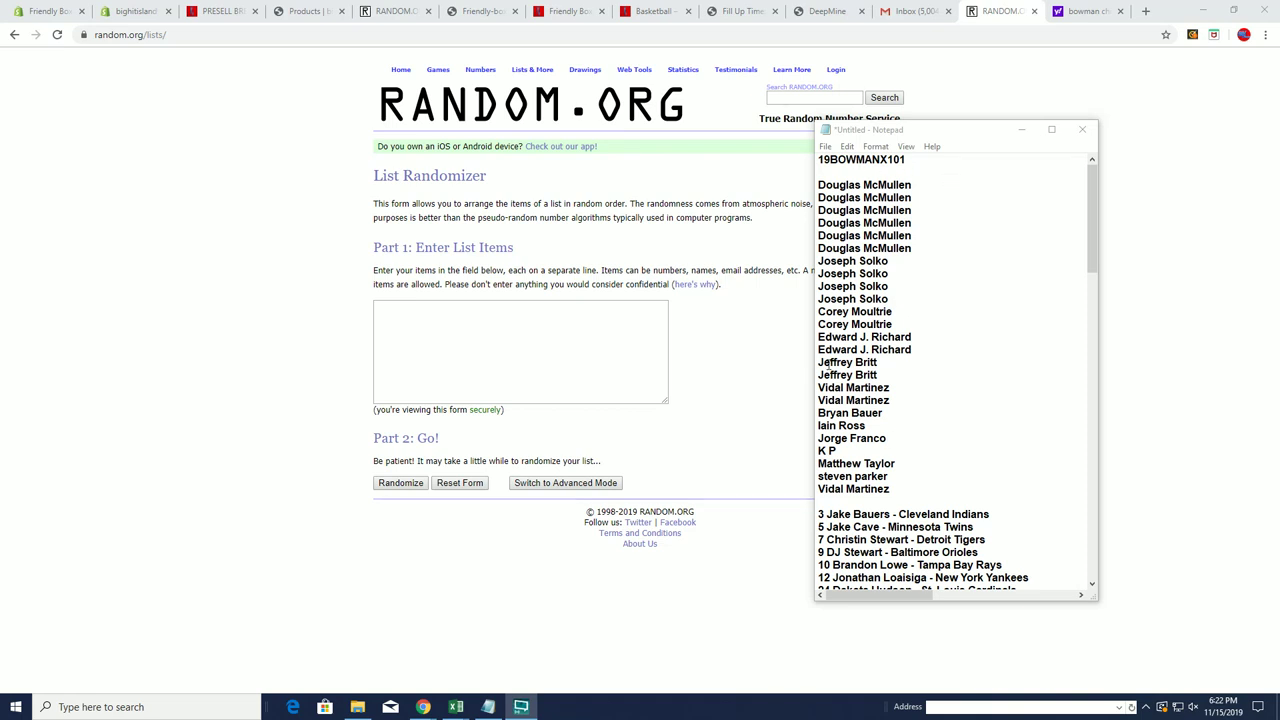
Copy the owner-name block and paste it twice below the last name in Notepad.
drag(896, 487, 818, 184)
right_click(845, 209)
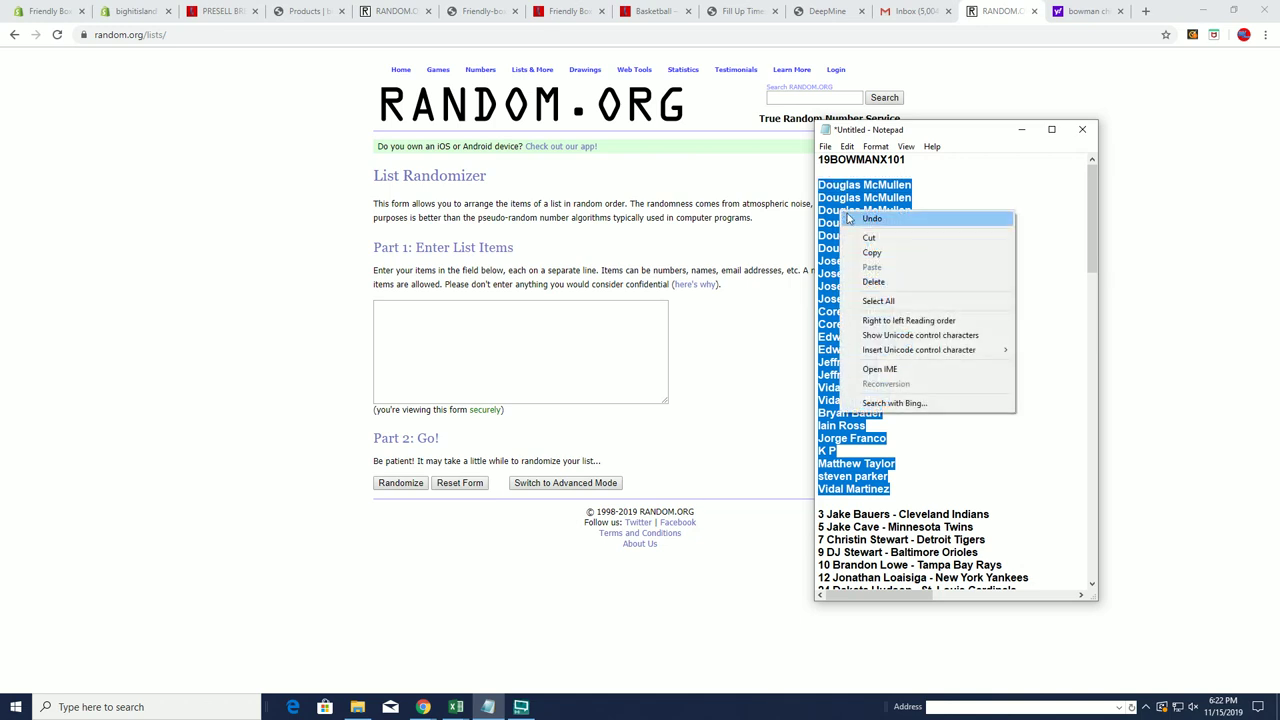
click(870, 252)
click(903, 492)
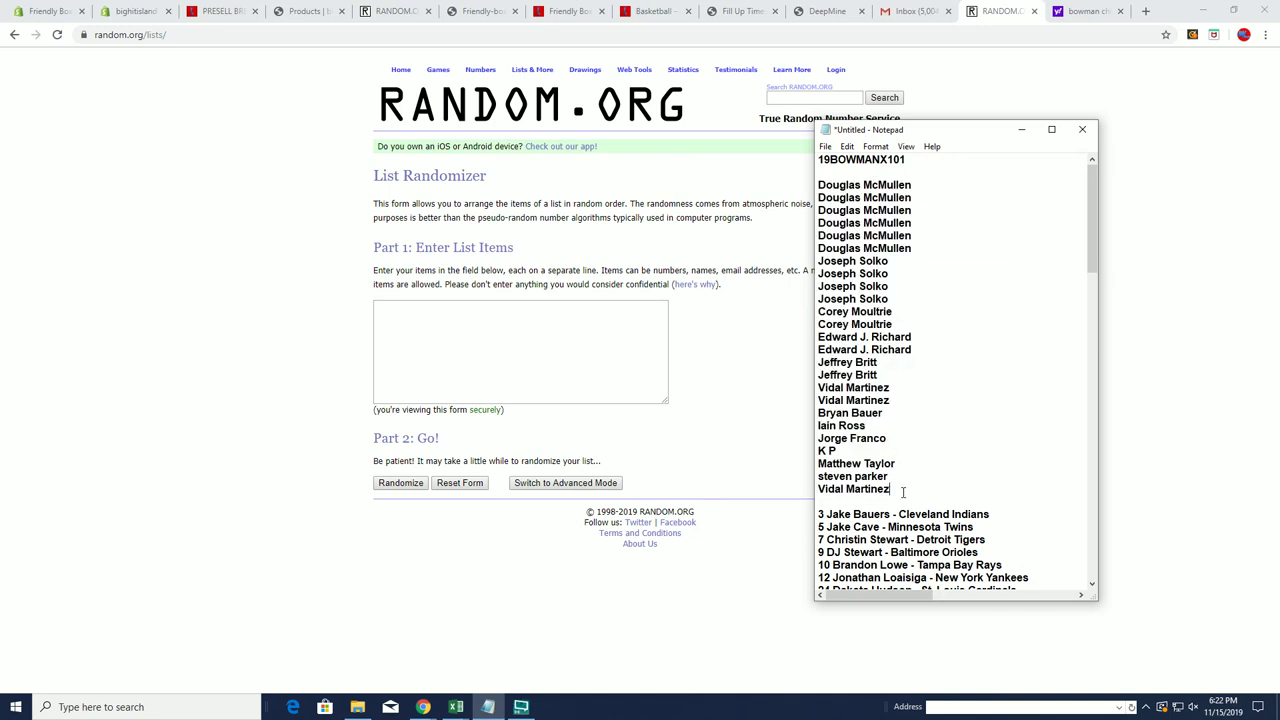
key(Return)
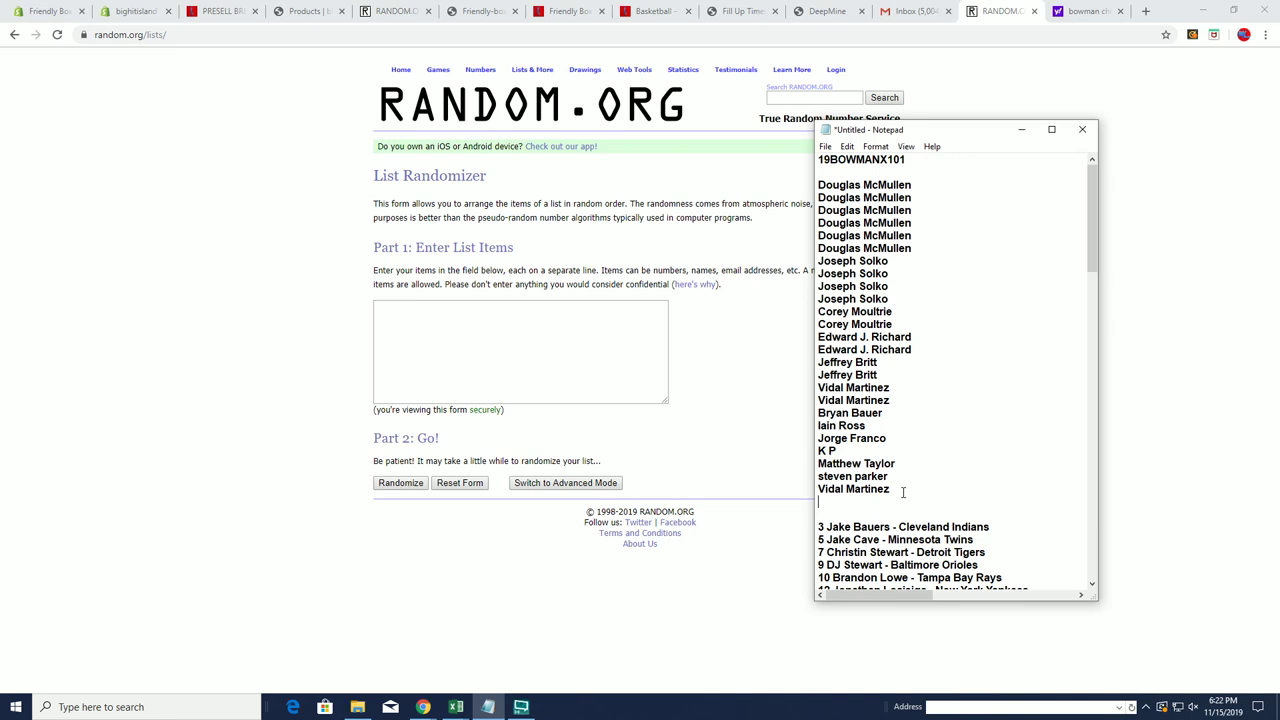
key(ctrl+v)
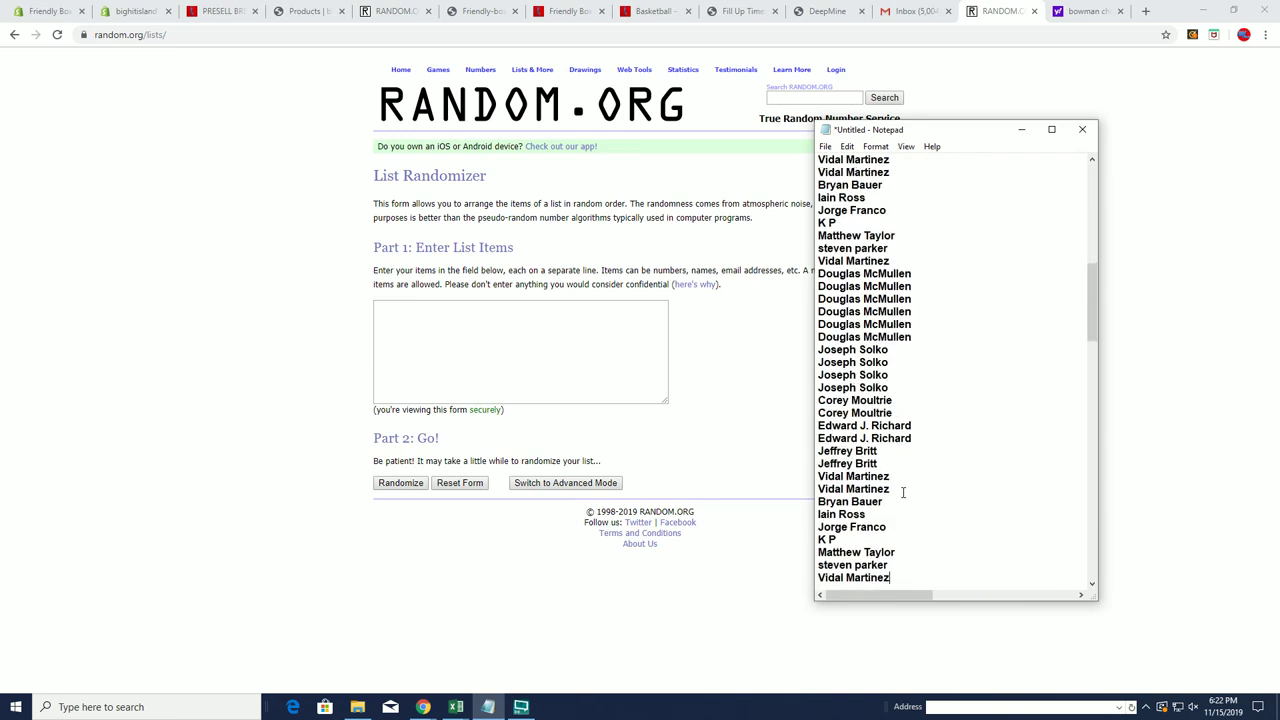
key(ctrl+v)
key(ctrl+v)
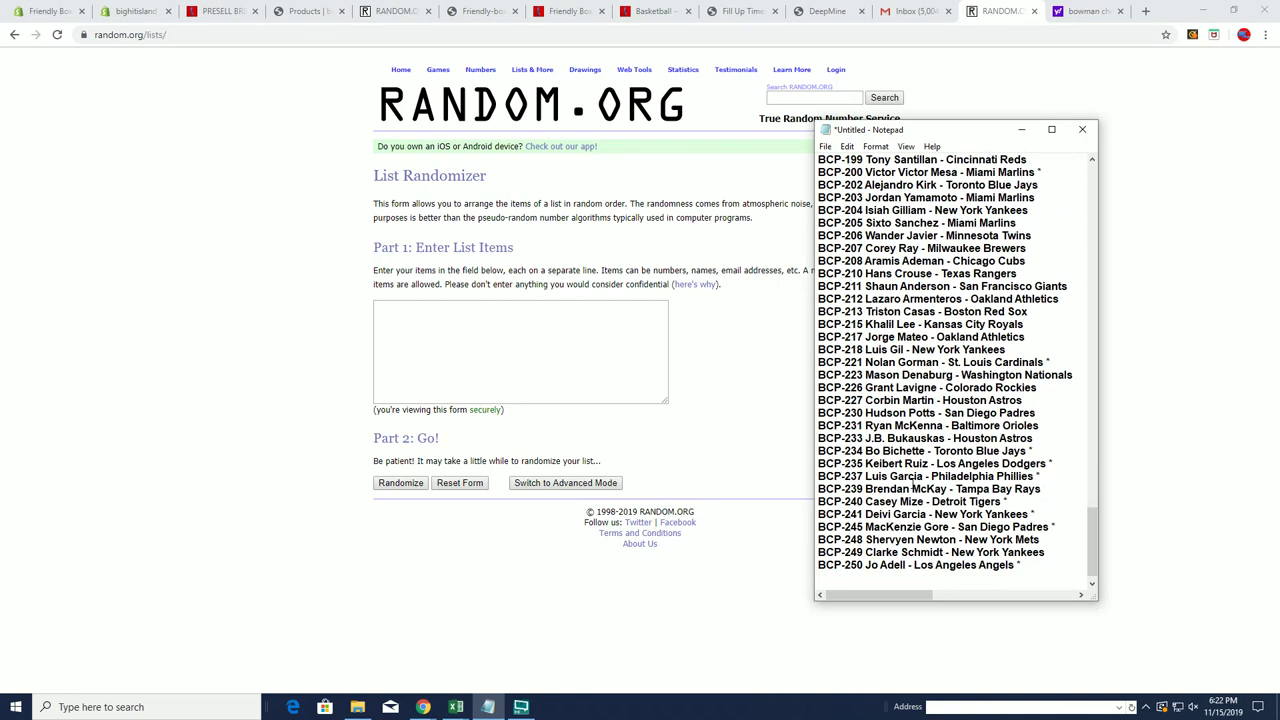
Copy the 100-item BCP player list from Notepad into the RANDOM.ORG list box.
mouse_move(1021, 565)
mouse_down()
mouse_move(845, 345)
mouse_move(845, 155)
mouse_move(871, 500)
mouse_move(851, 526)
mouse_move(818, 526)
mouse_up()
right_click(845, 530)
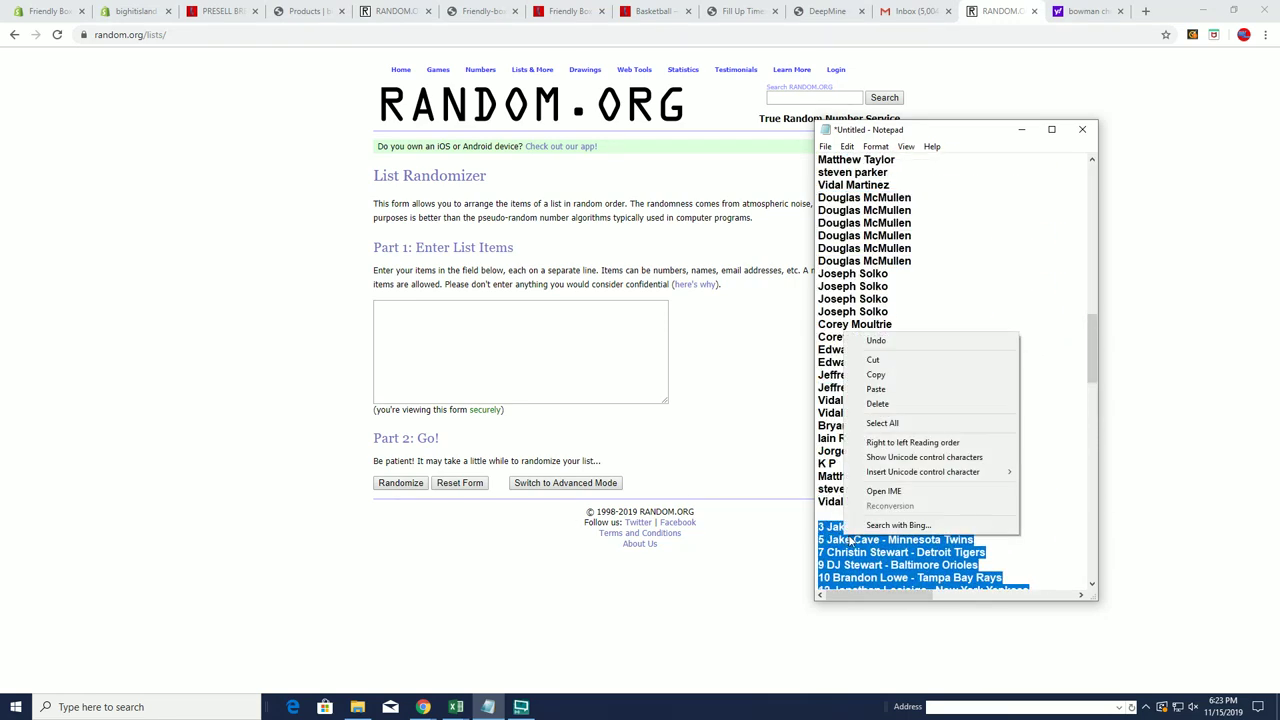
click(868, 381)
click(608, 354)
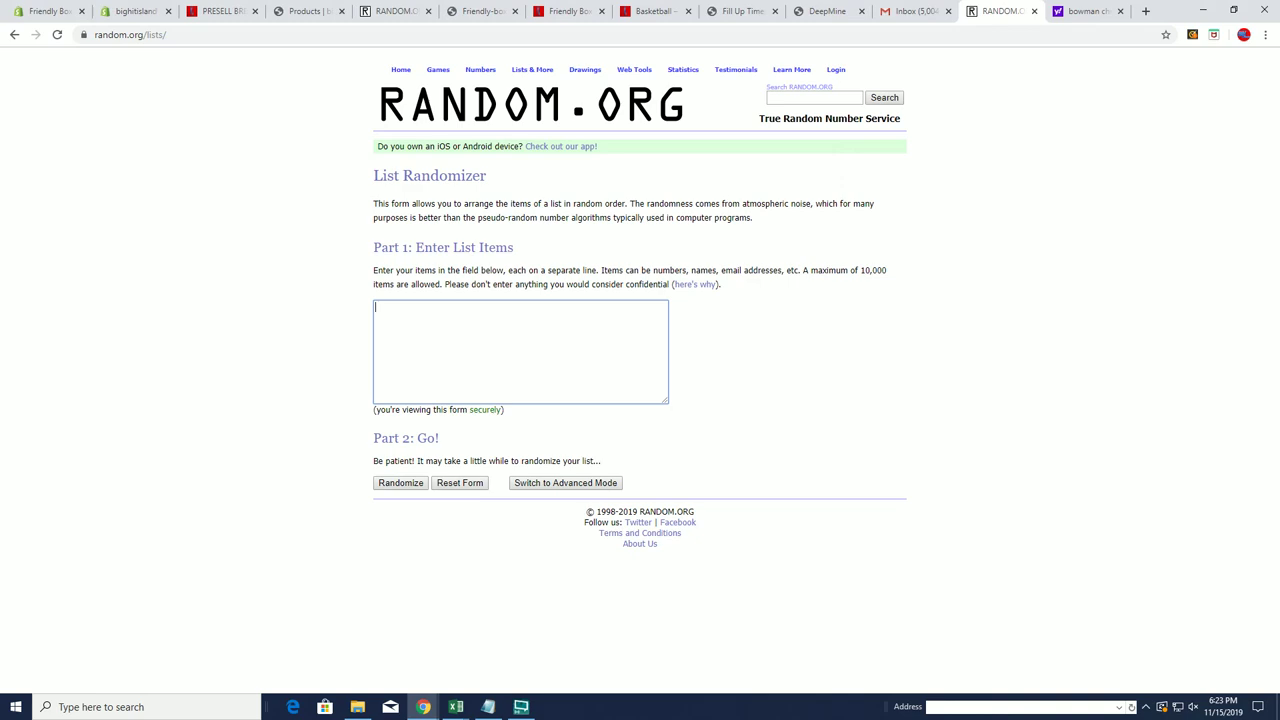
right_click(565, 347)
click(603, 449)
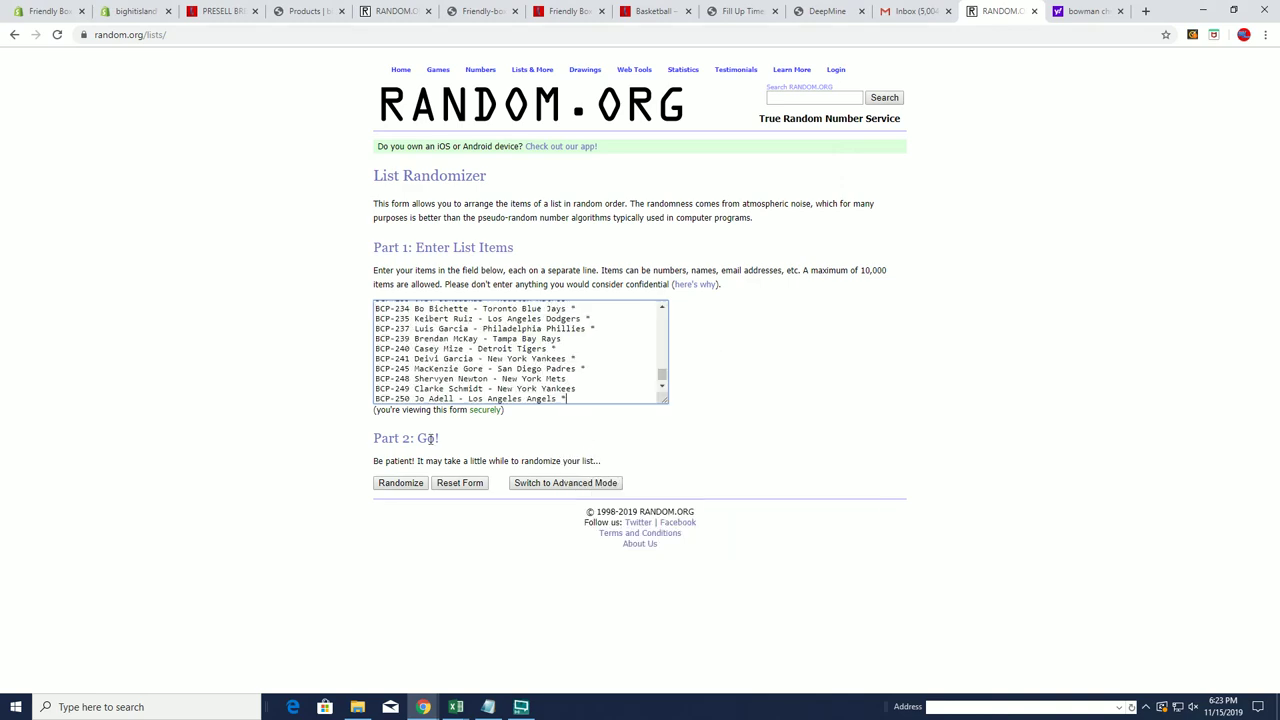
Randomize the player list seven times and select the shuffled result.
click(407, 491)
scroll(288, 472, down, 8)
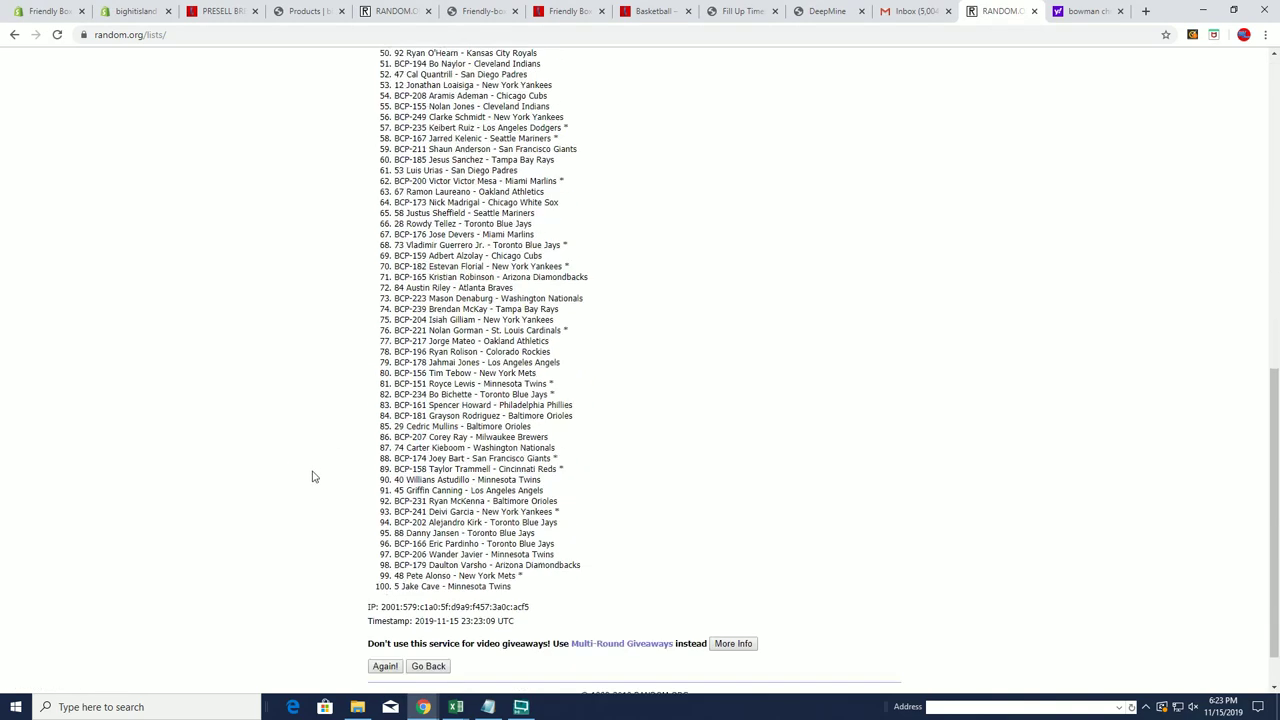
click(386, 611)
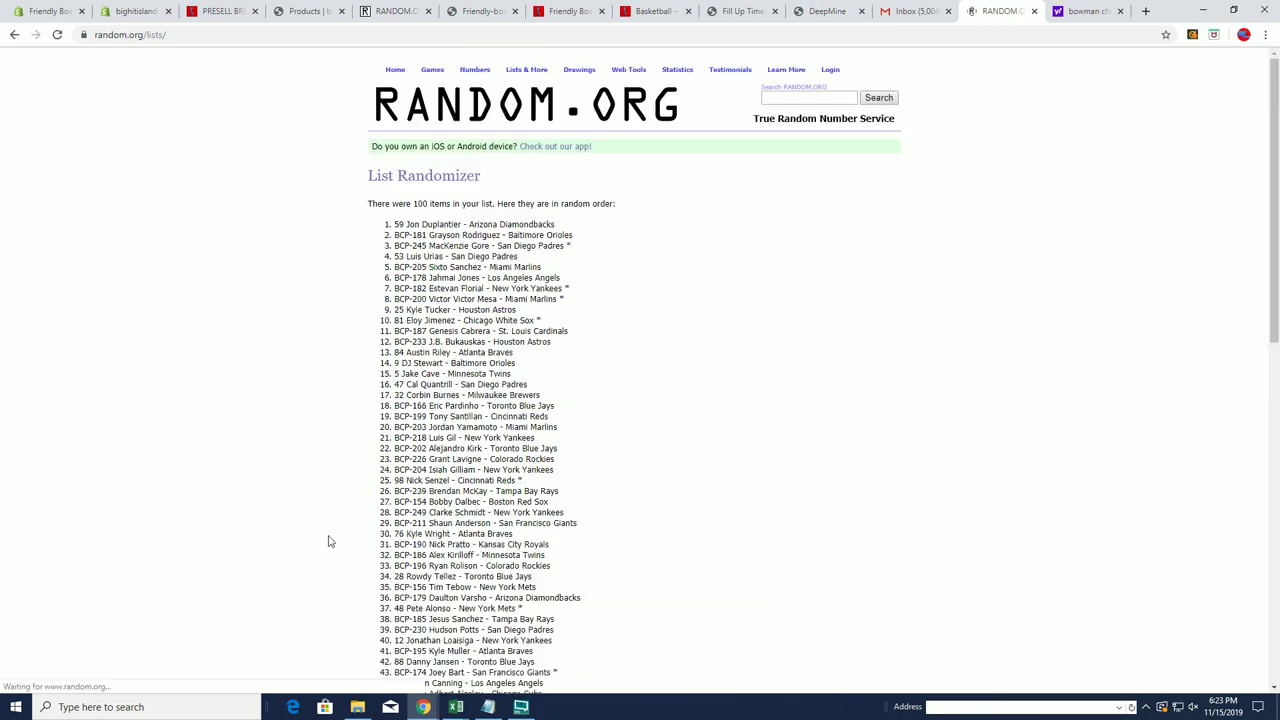
scroll(329, 537, down, 10)
click(386, 651)
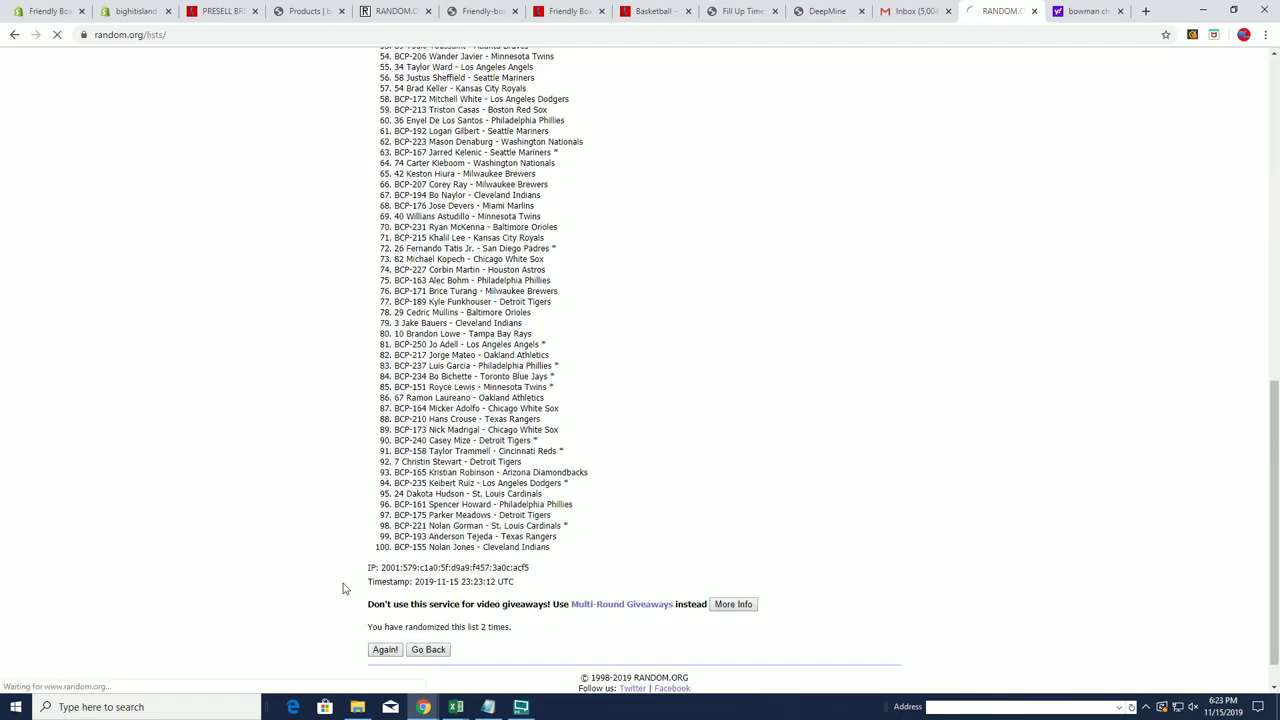
scroll(337, 586, down, 10)
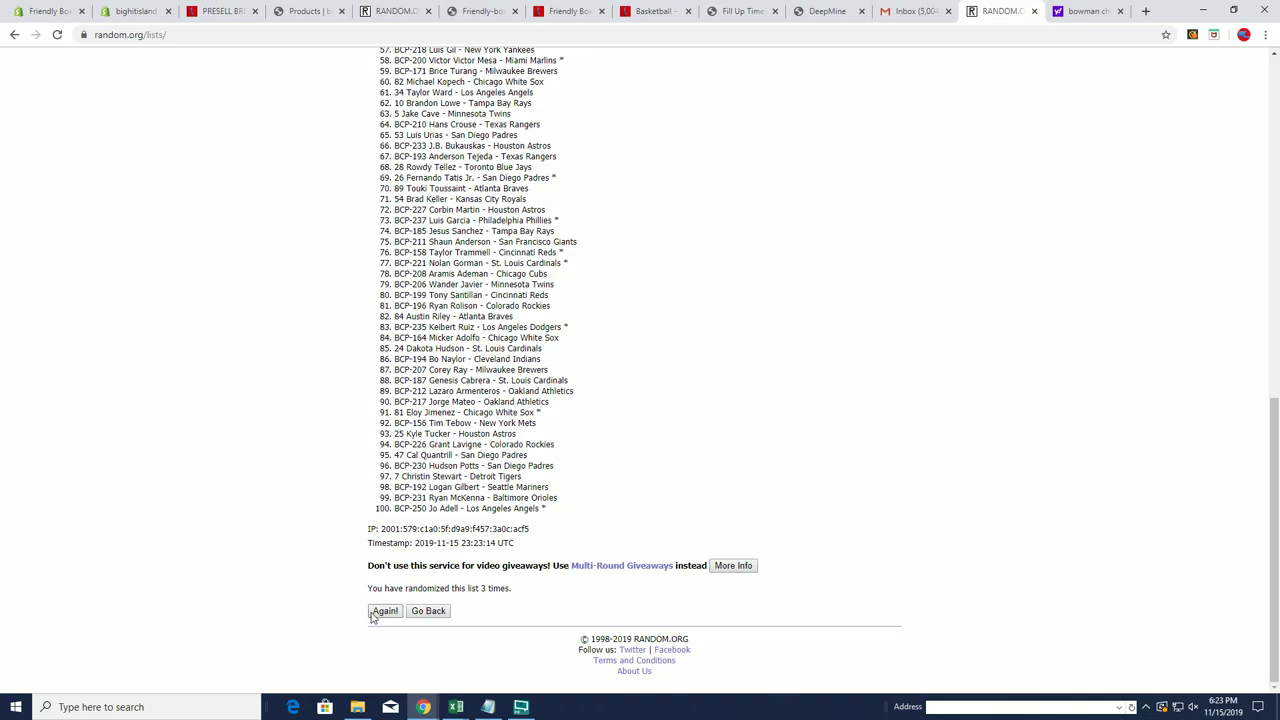
click(376, 612)
scroll(315, 563, down, 5)
scroll(311, 562, down, 3)
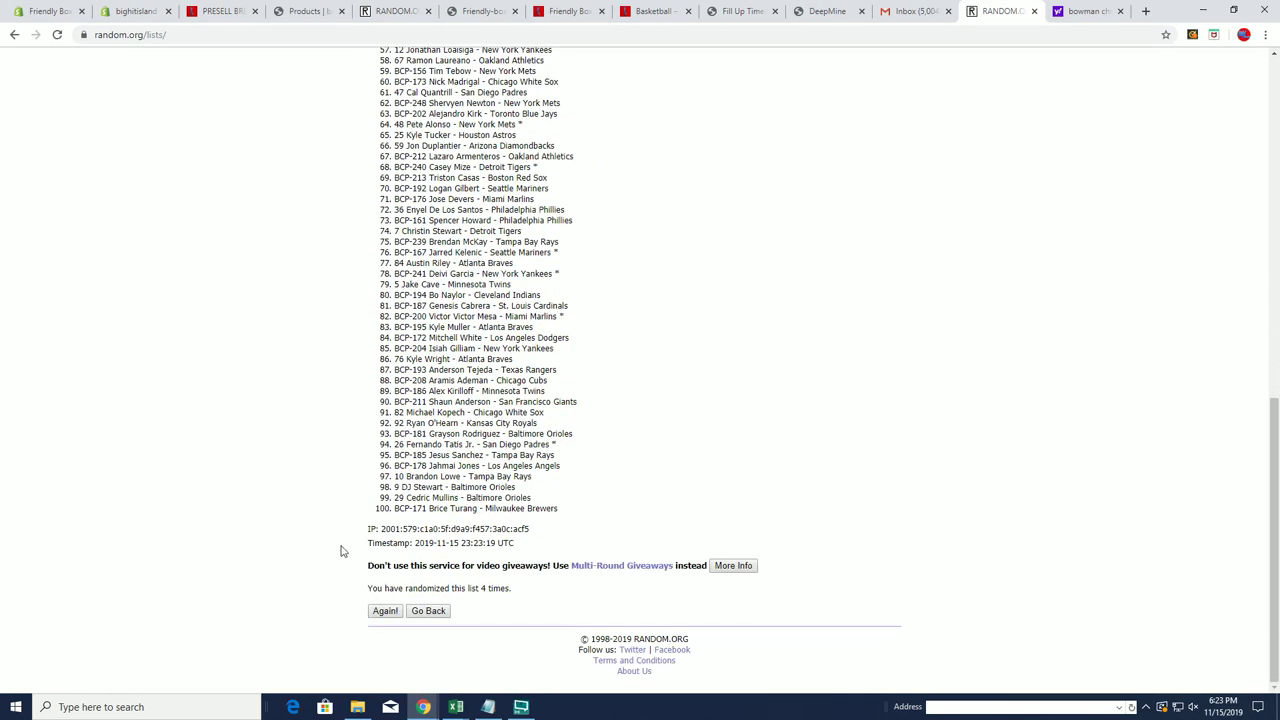
click(385, 612)
scroll(390, 615, down, 10)
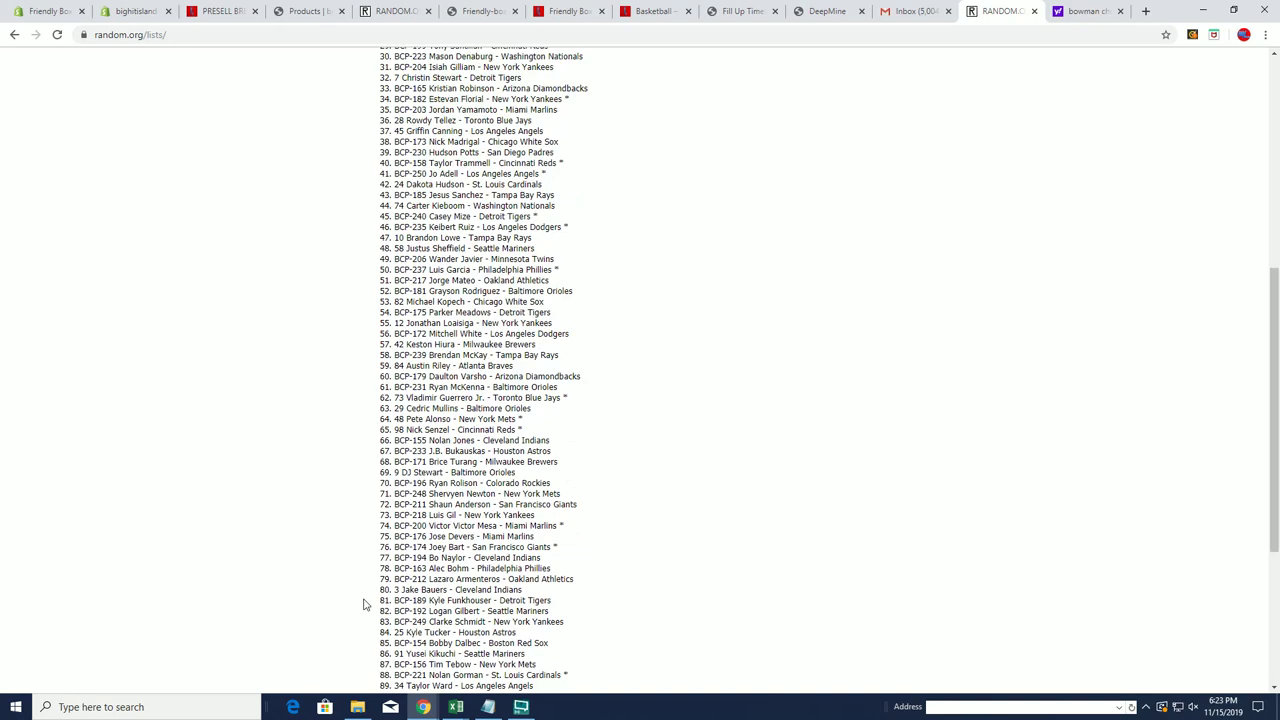
click(386, 650)
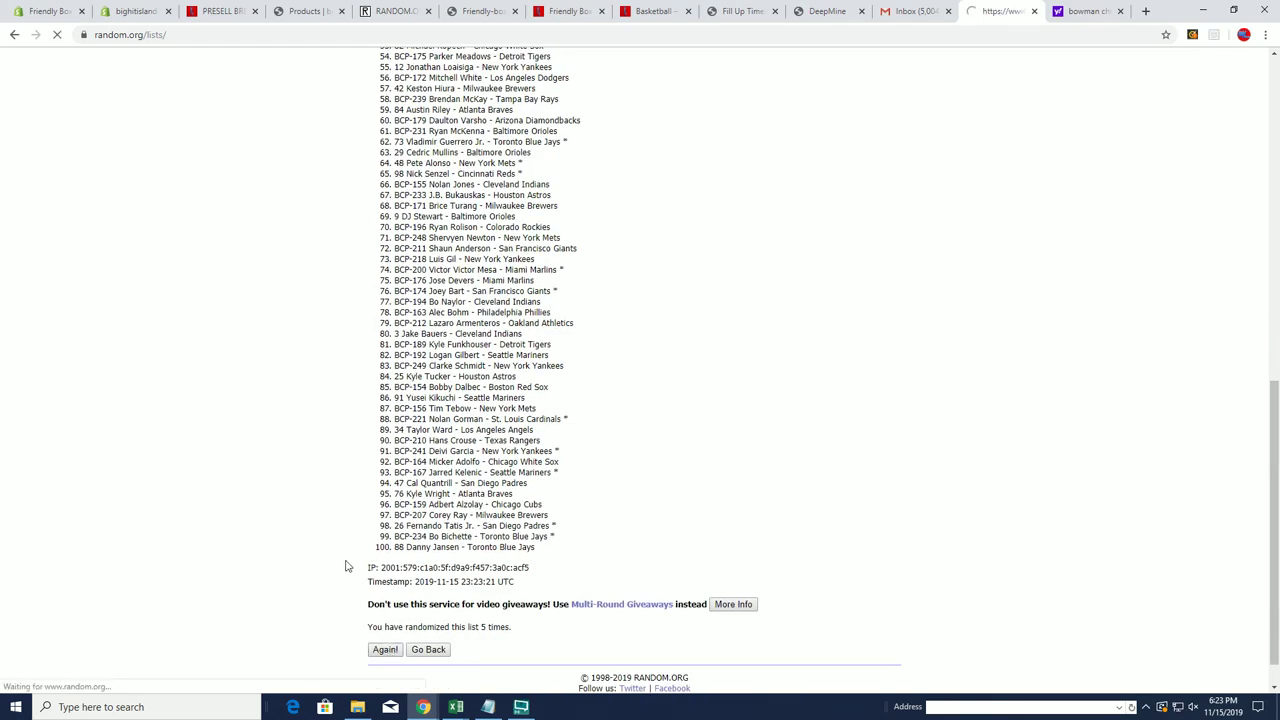
scroll(351, 558, down, 5)
click(385, 612)
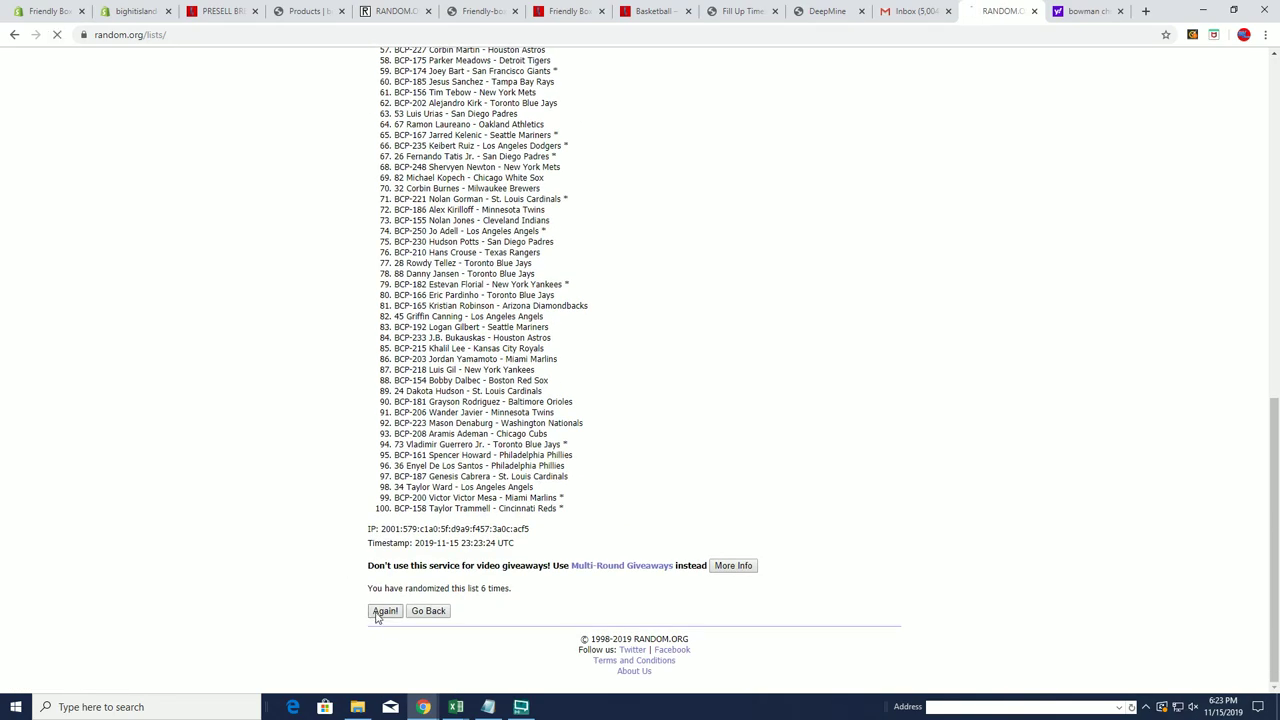
scroll(330, 555, down, 5)
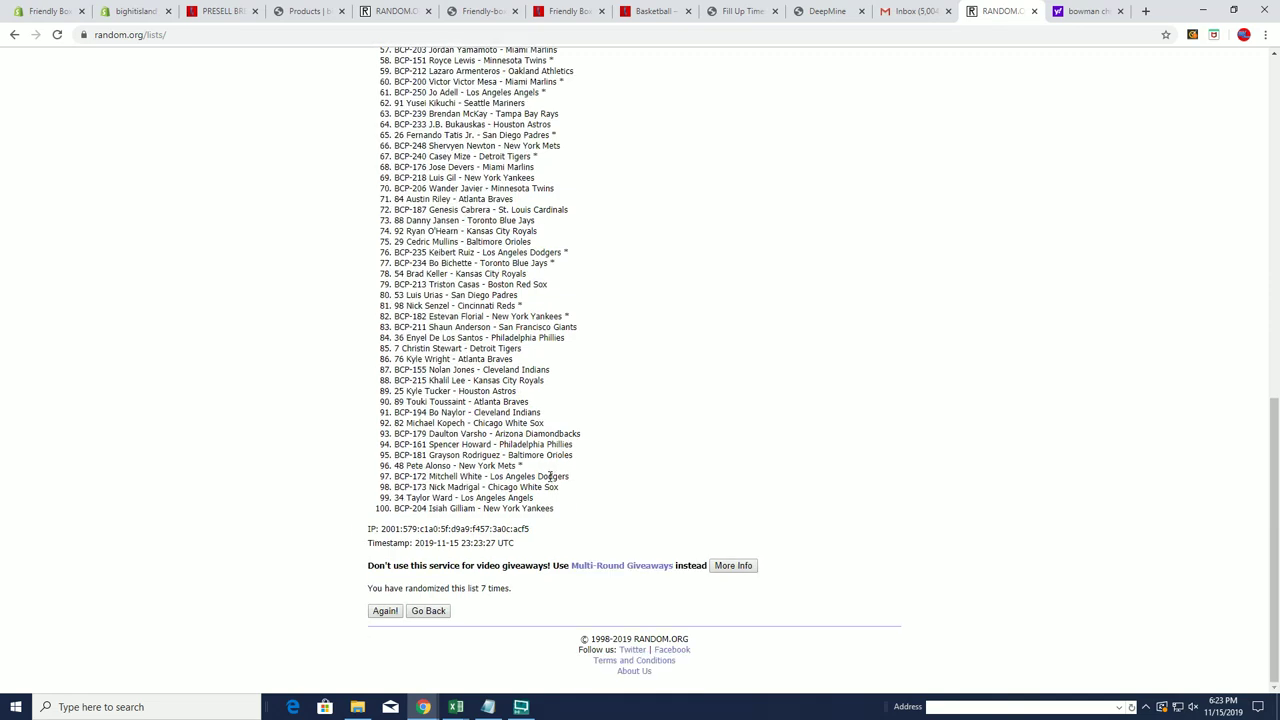
mouse_move(566, 516)
mouse_down()
mouse_move(440, 400)
mouse_move(425, 40)
mouse_move(400, 143)
mouse_move(411, 245)
mouse_move(394, 219)
mouse_up()
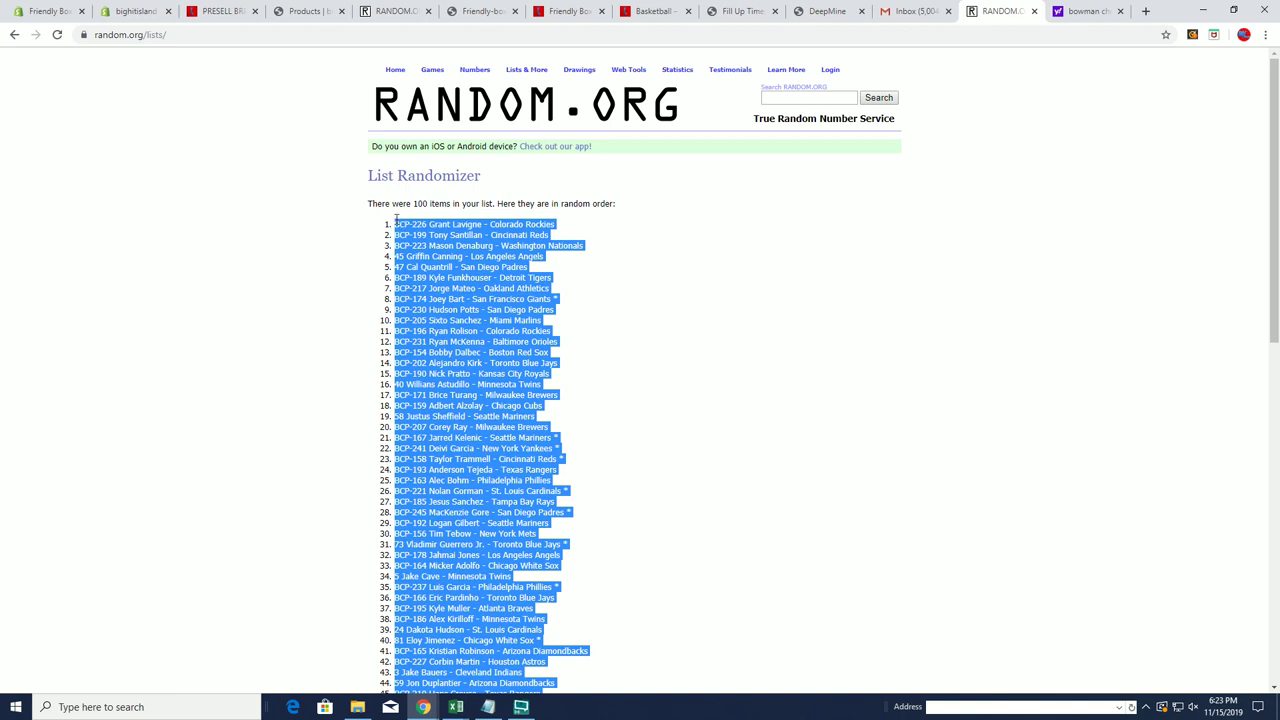
Paste the 100 randomized players into Excel's PLAYERS column starting at B2.
right_click(421, 243)
click(440, 255)
key(alt+Tab)
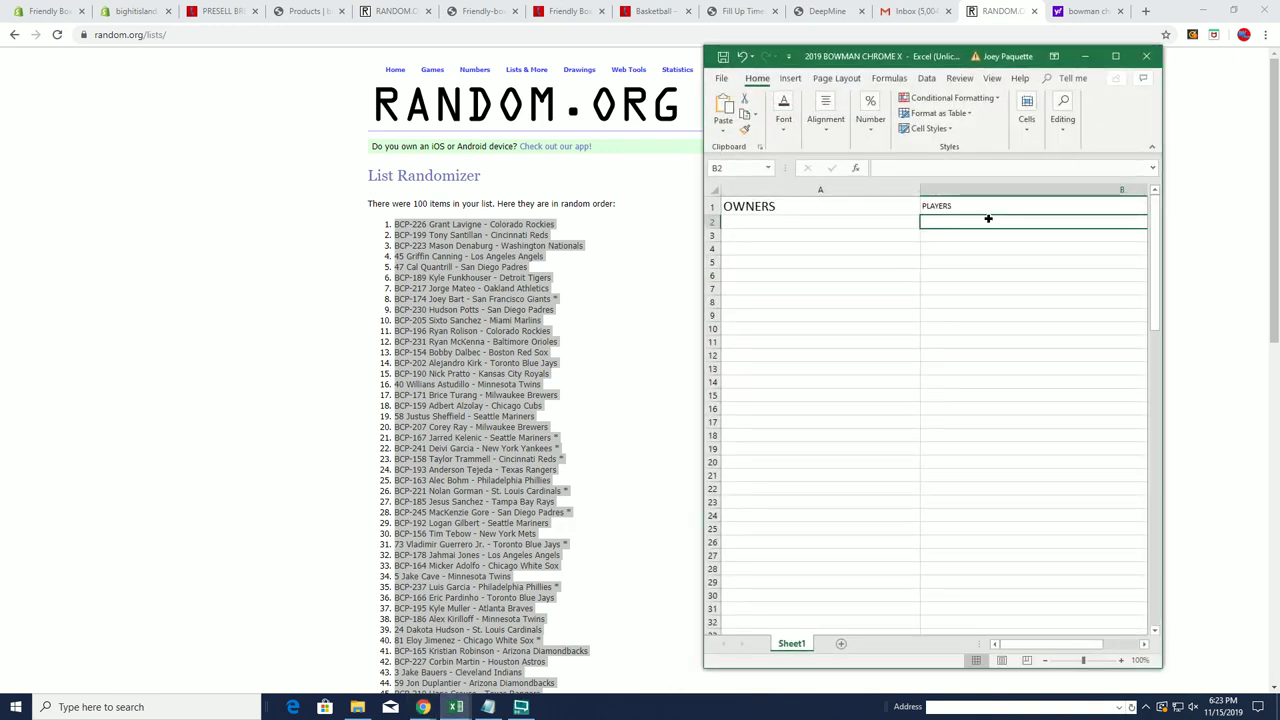
right_click(989, 219)
click(1016, 279)
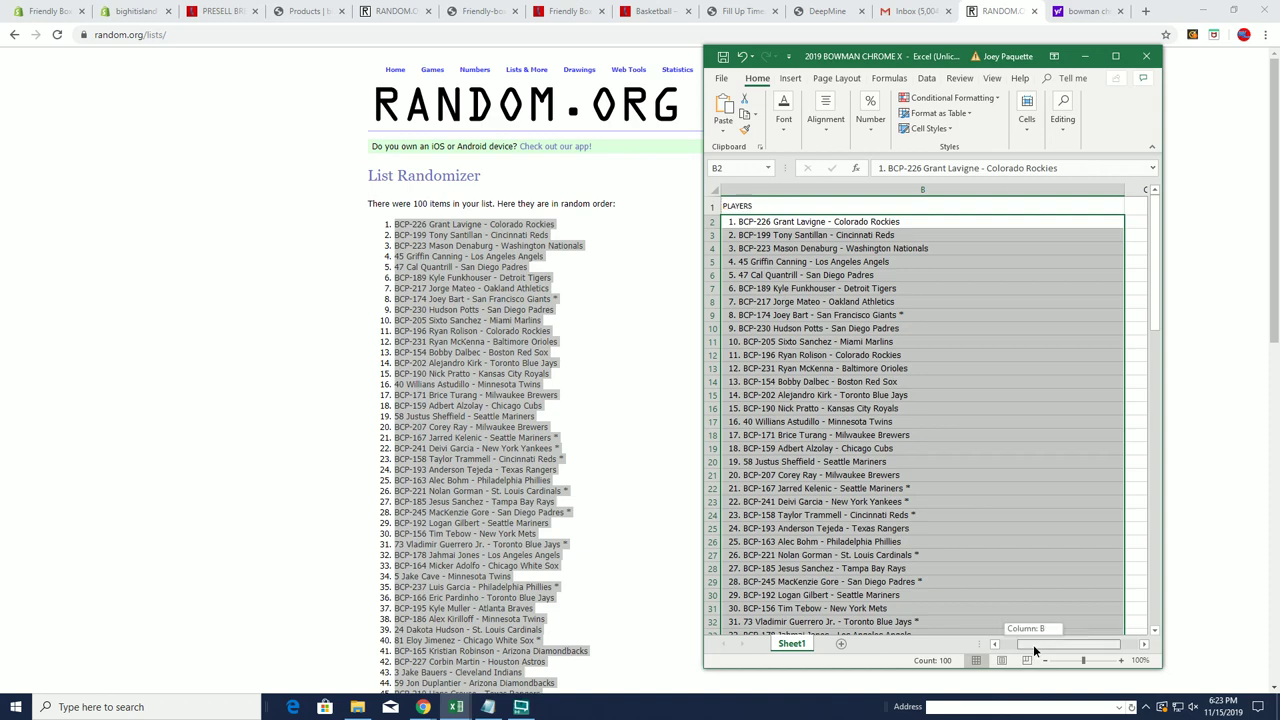
drag(1033, 644, 960, 641)
Open a fresh List Randomizer and paste in the owner names copied from Notepad.
click(363, 420)
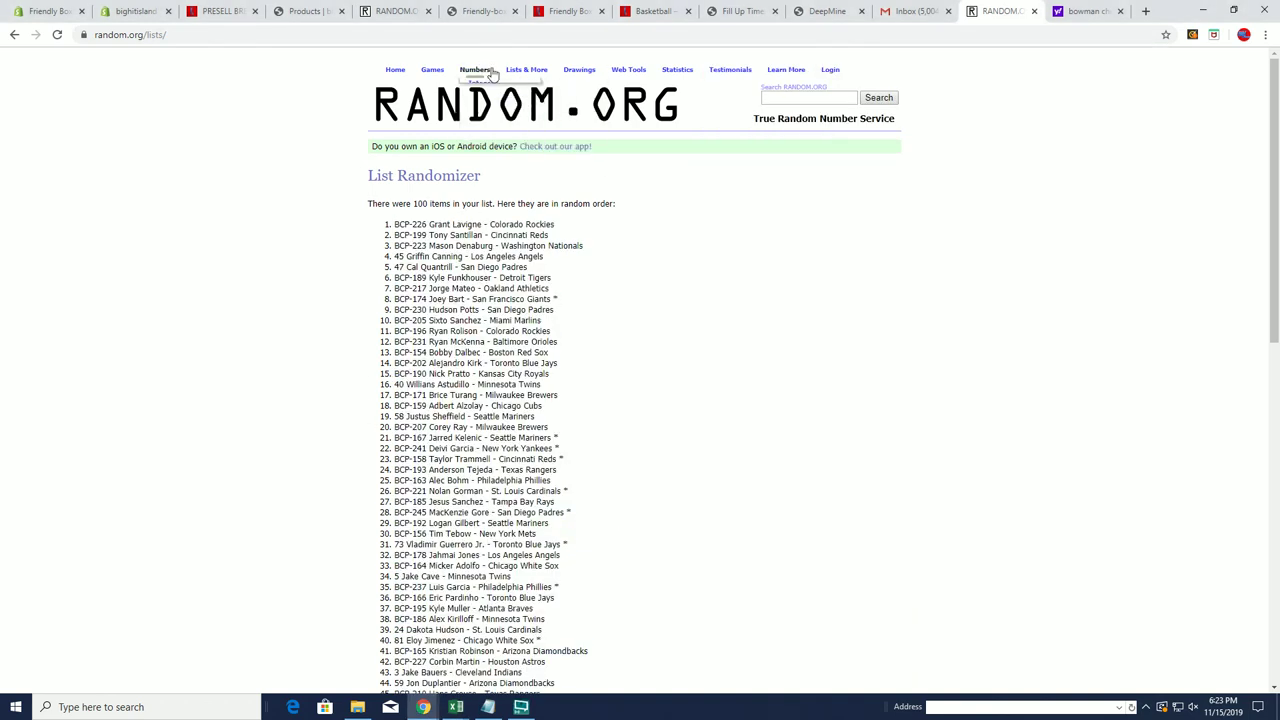
click(512, 86)
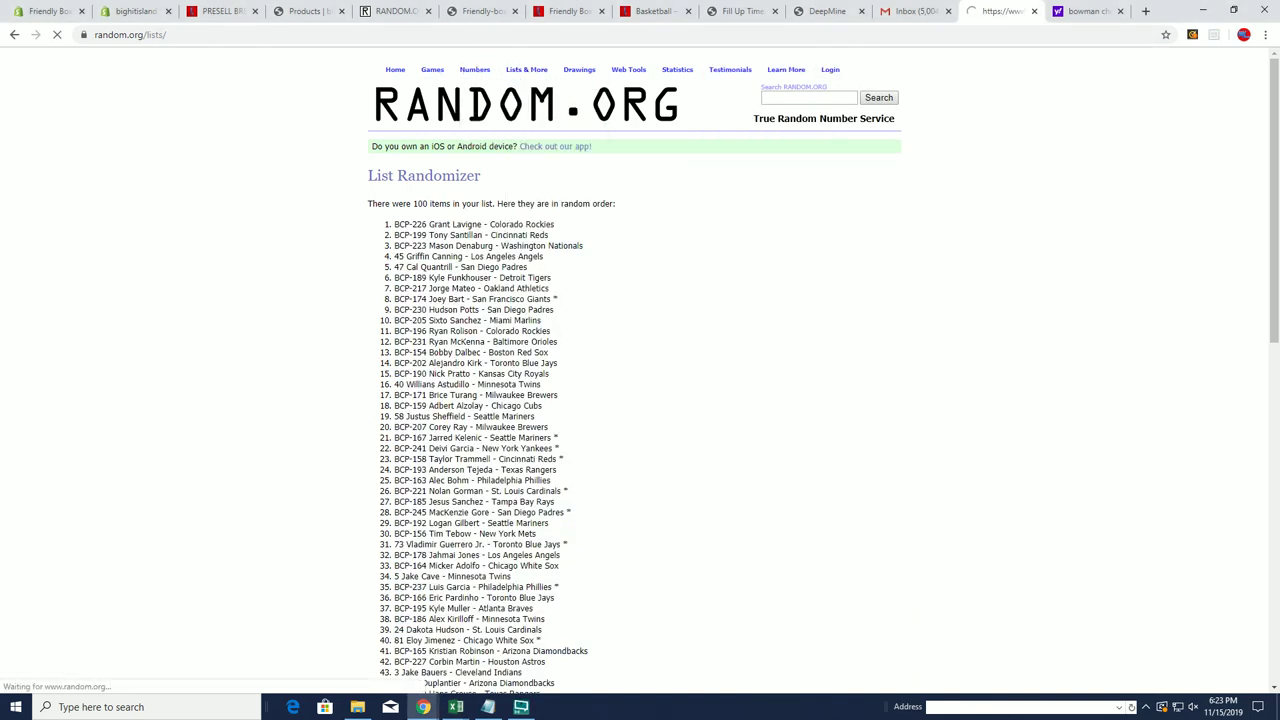
click(488, 707)
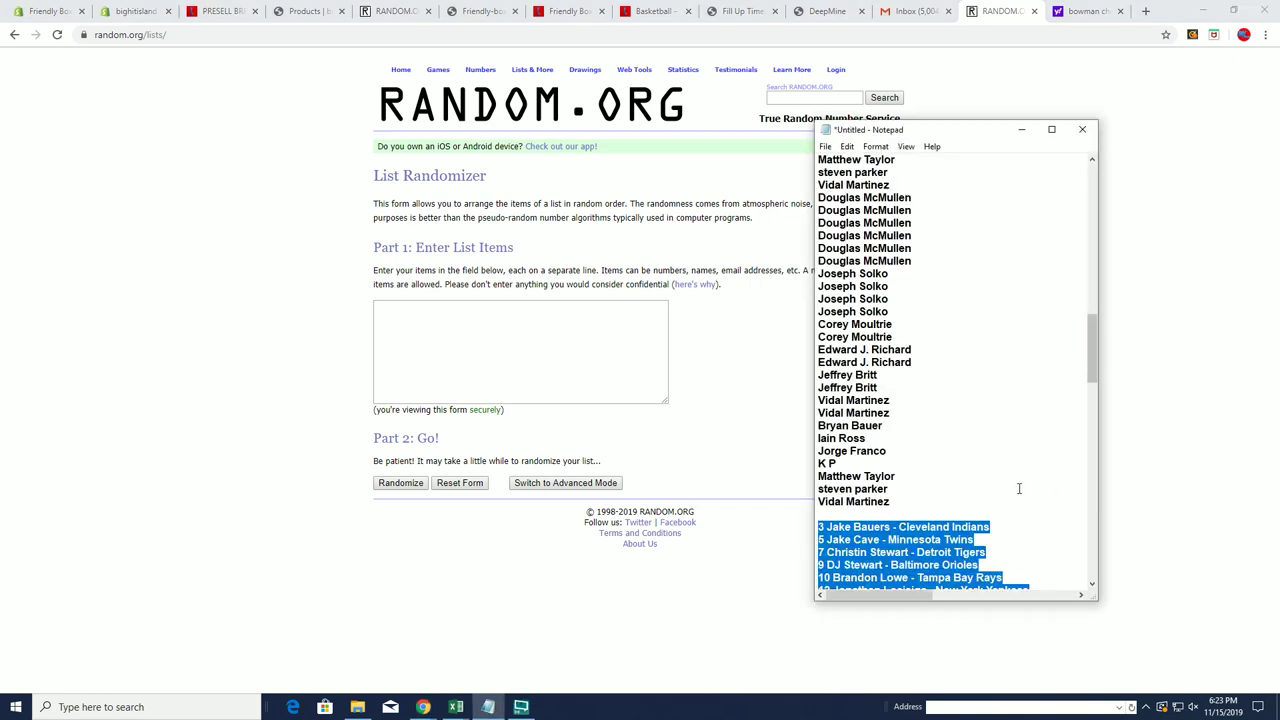
mouse_move(904, 505)
mouse_down()
mouse_move(885, 152)
mouse_move(820, 185)
mouse_up()
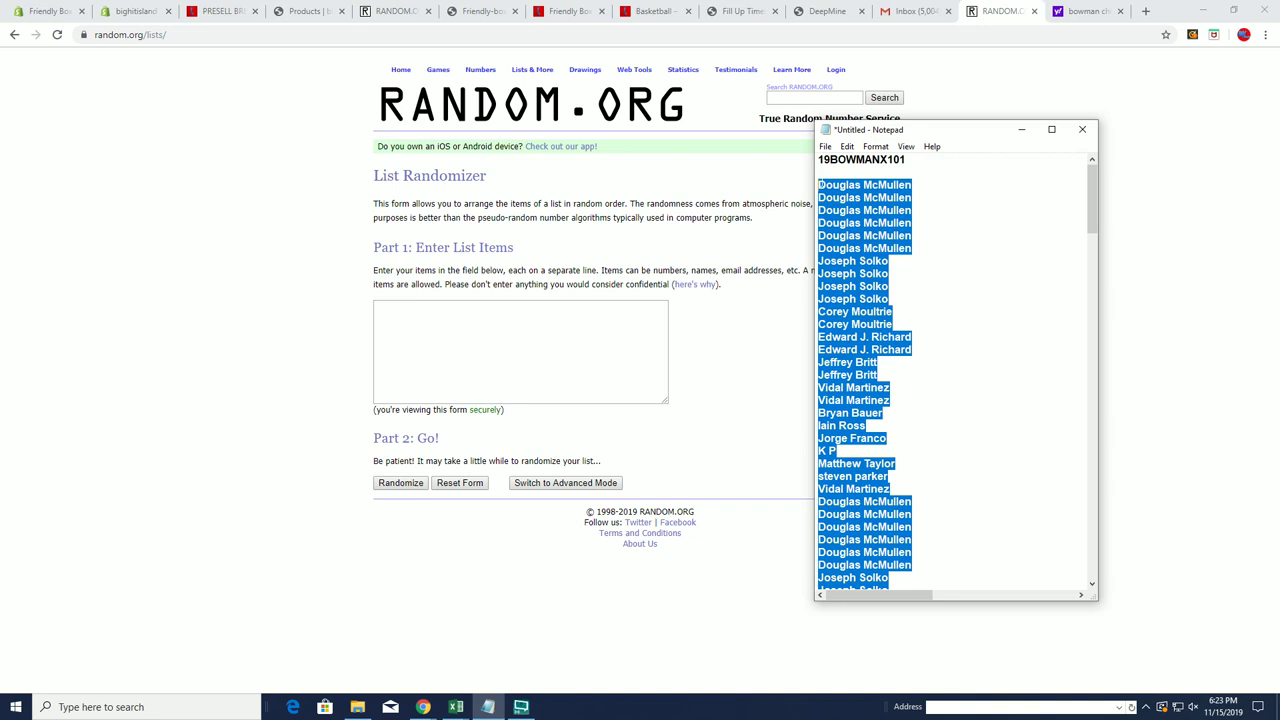
right_click(820, 186)
click(858, 241)
click(795, 252)
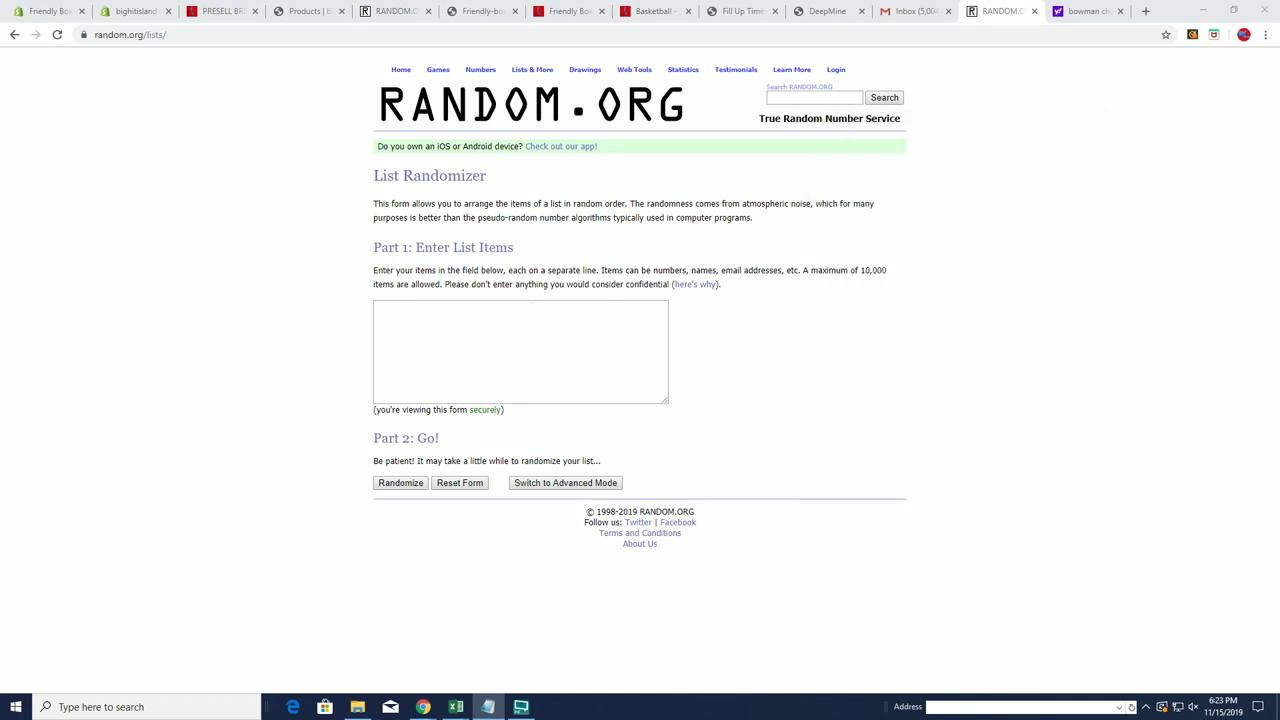
right_click(529, 322)
click(555, 417)
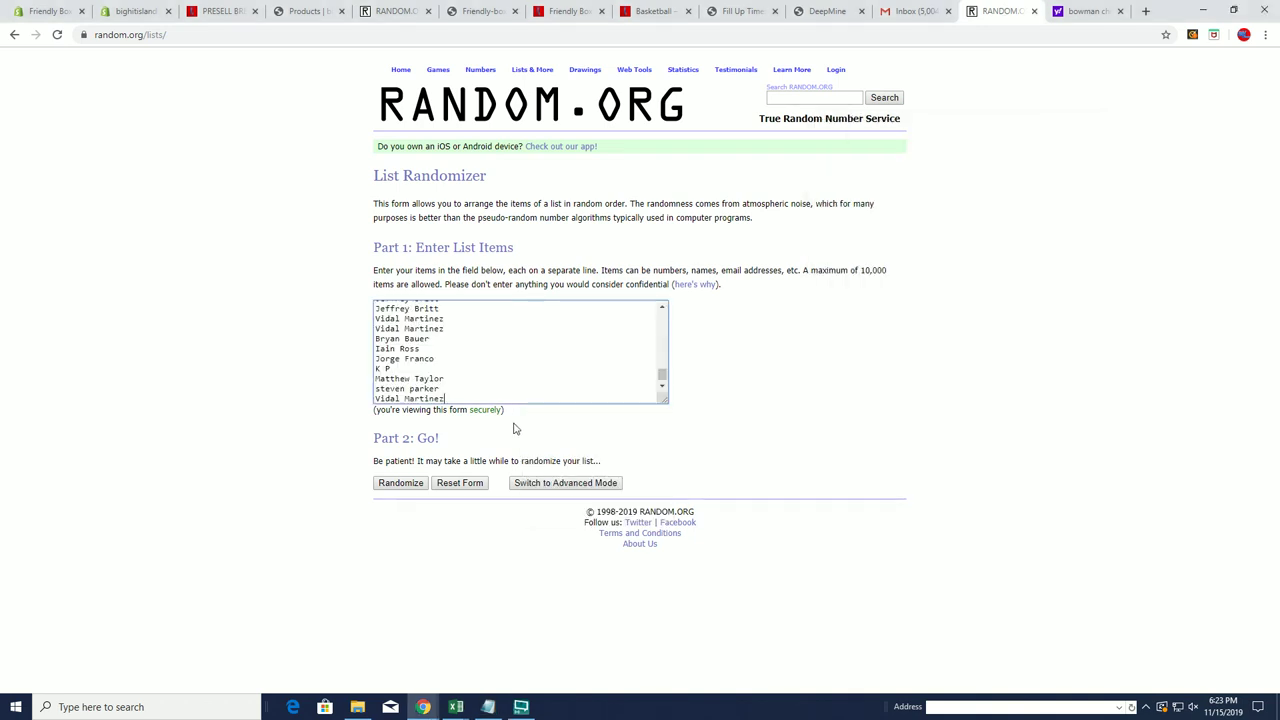
Shuffle the pasted owner list seven times with Randomize and Again!
click(395, 485)
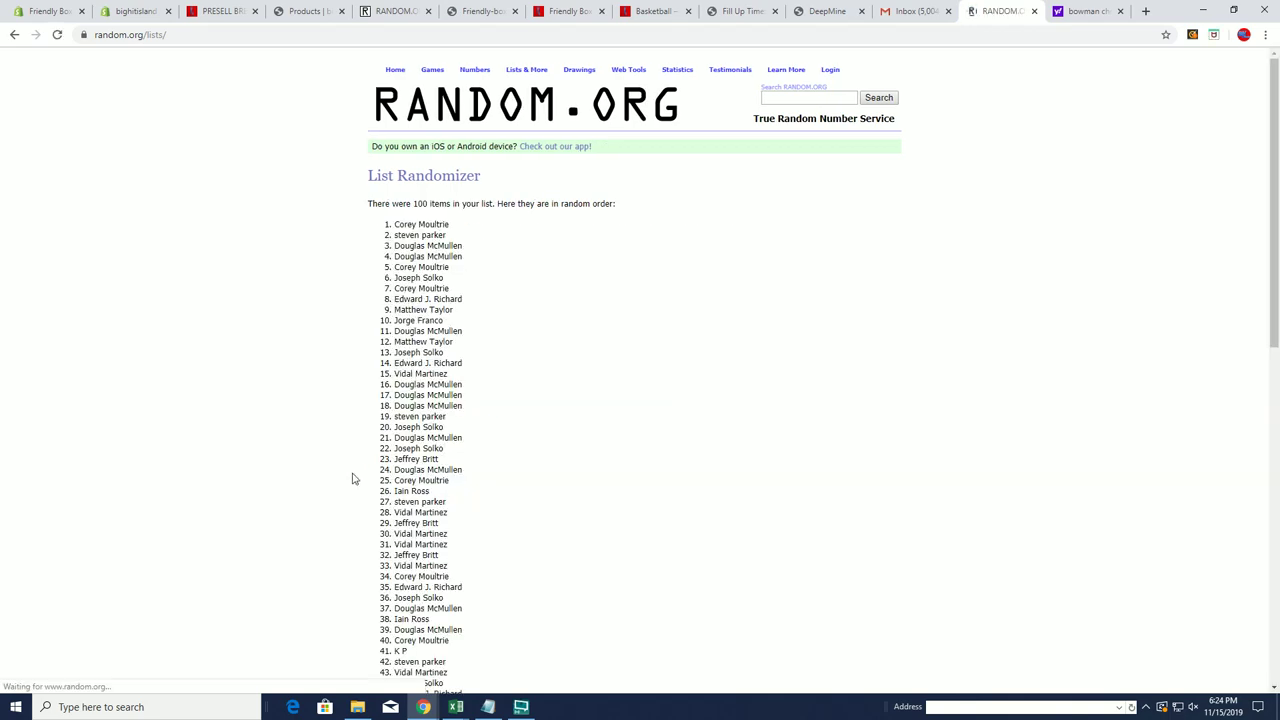
scroll(335, 506, down, 8)
click(374, 611)
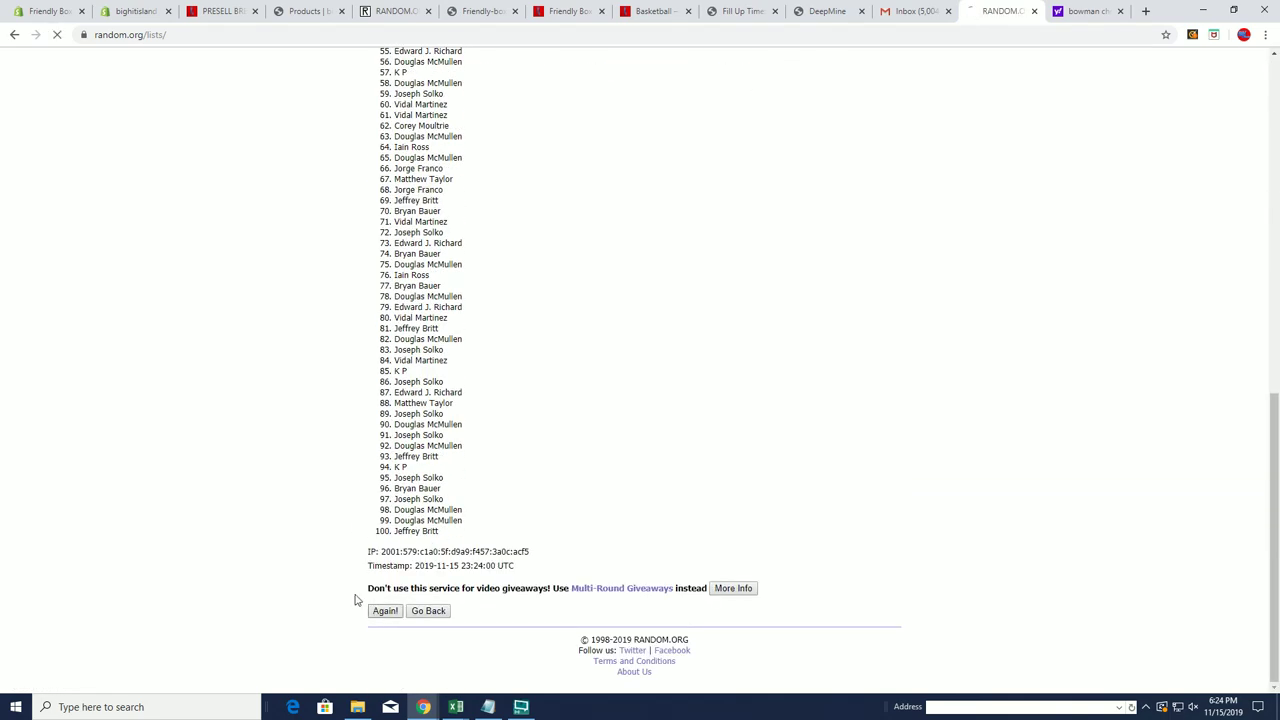
scroll(352, 590, down, 7)
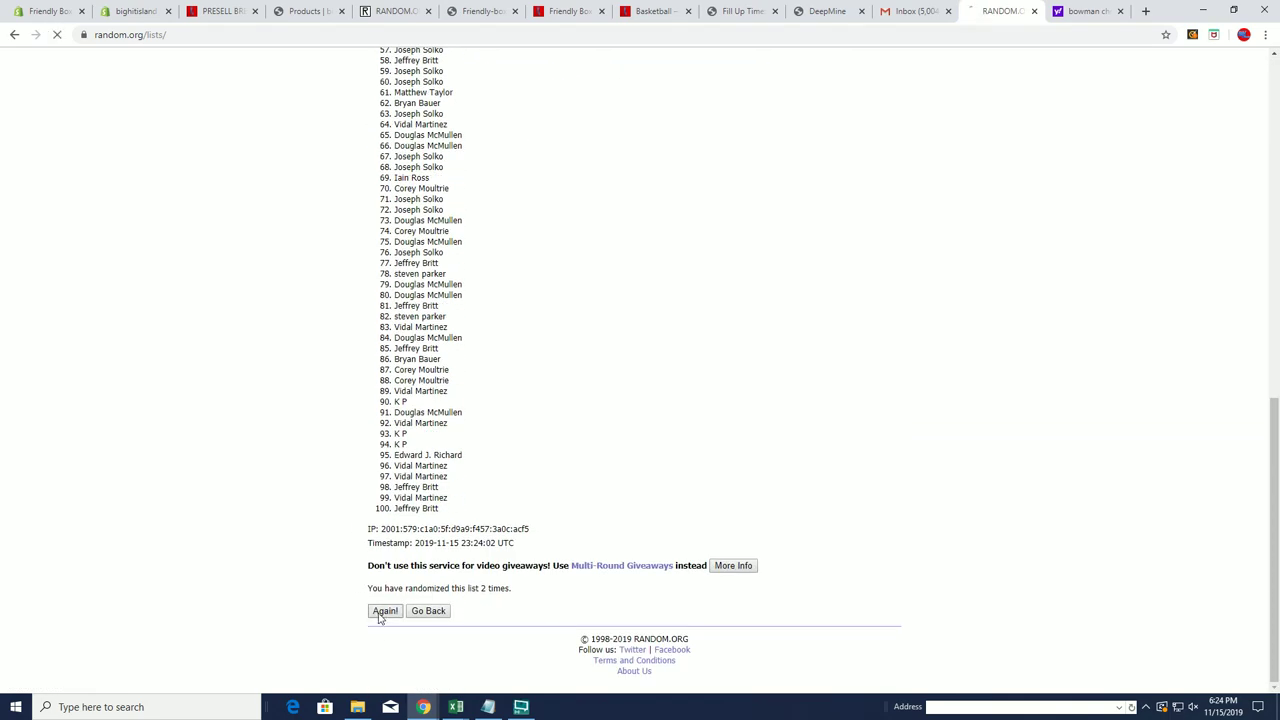
click(380, 614)
scroll(336, 580, down, 7)
scroll(332, 574, down, 1)
click(385, 614)
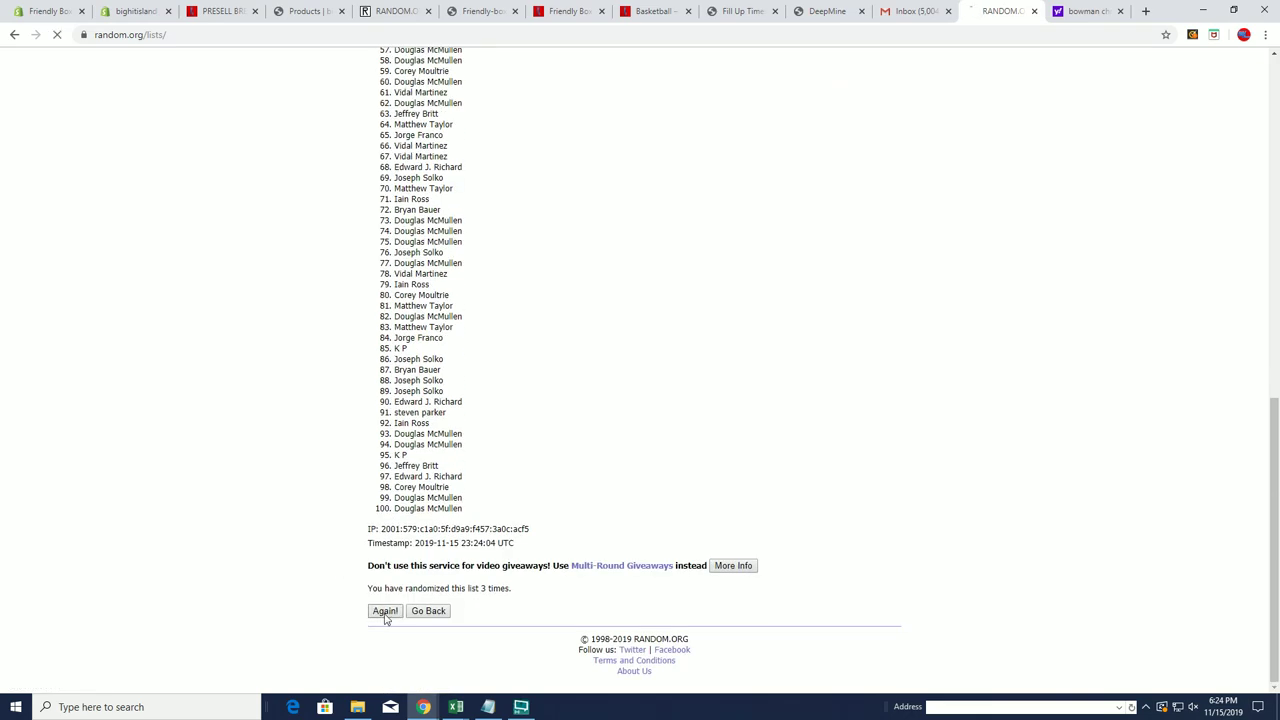
scroll(357, 591, down, 1)
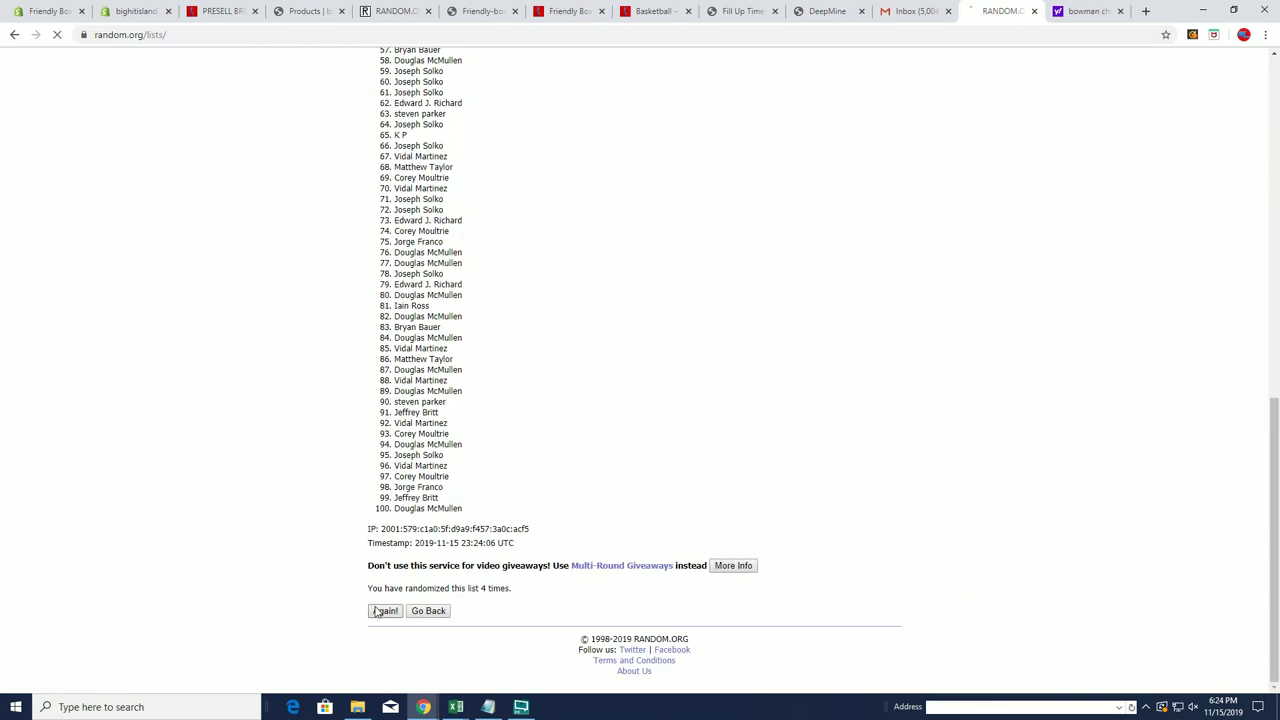
click(384, 610)
scroll(362, 591, down, 7)
click(383, 614)
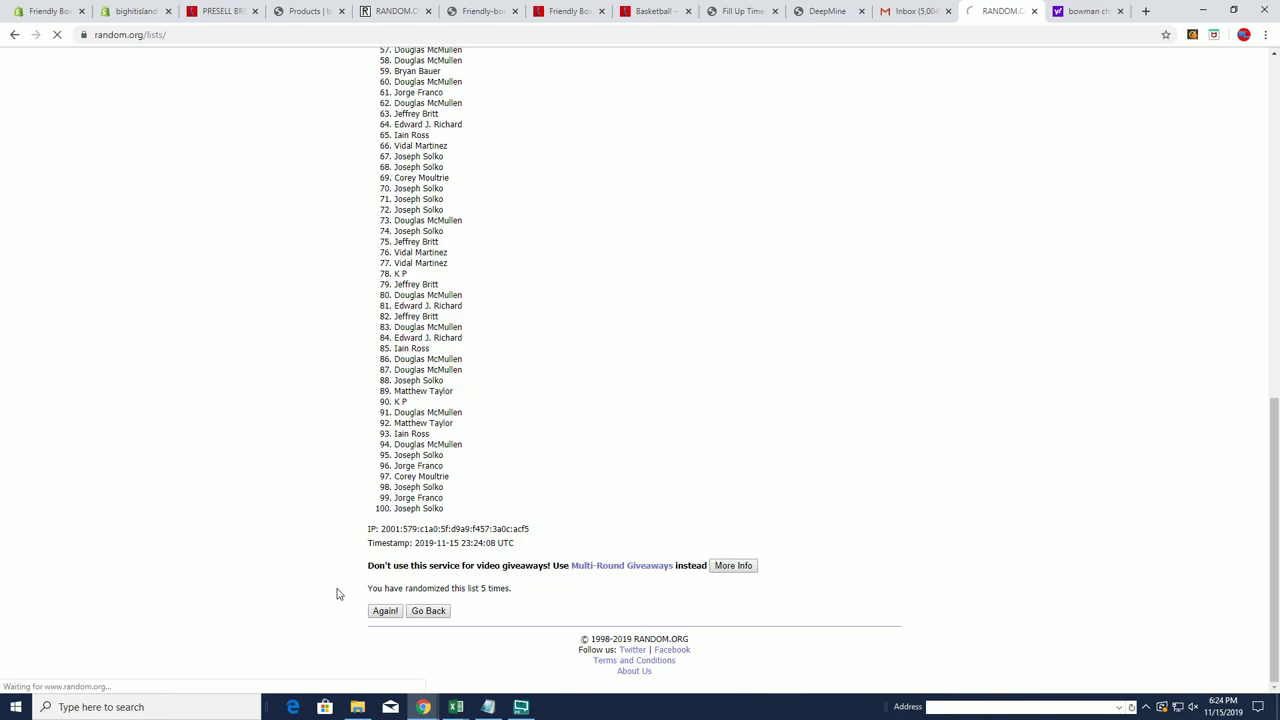
scroll(345, 585, down, 5)
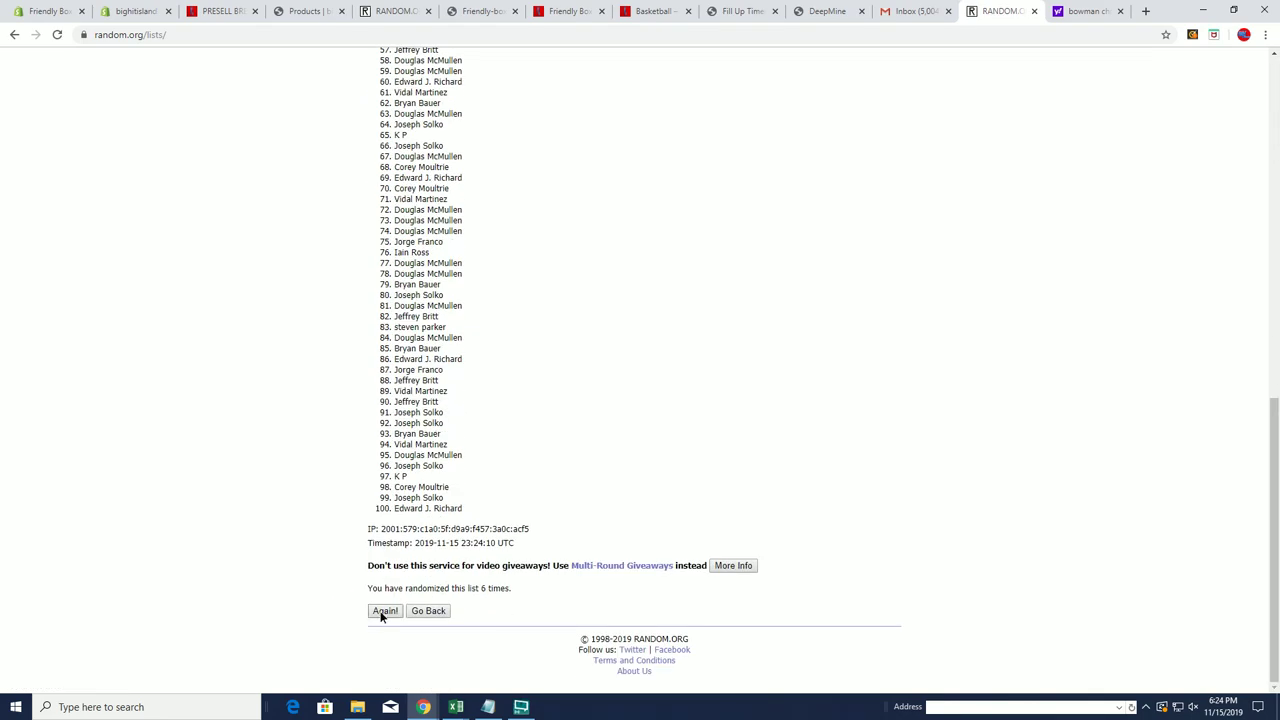
click(381, 613)
scroll(447, 540, down, 5)
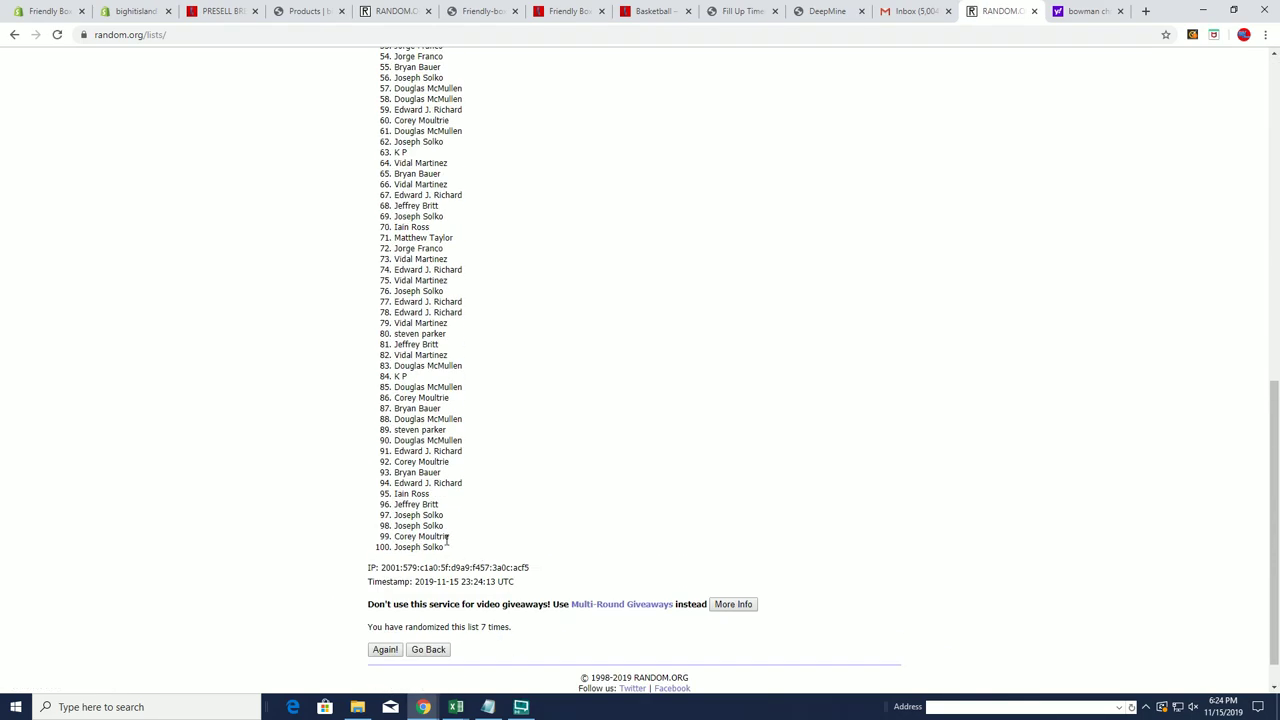
Copy the shuffled owner names and select cell A2 in the Excel workbook.
mouse_move(447, 555)
mouse_down()
mouse_move(430, 50)
mouse_move(396, 234)
mouse_move(386, 226)
mouse_up()
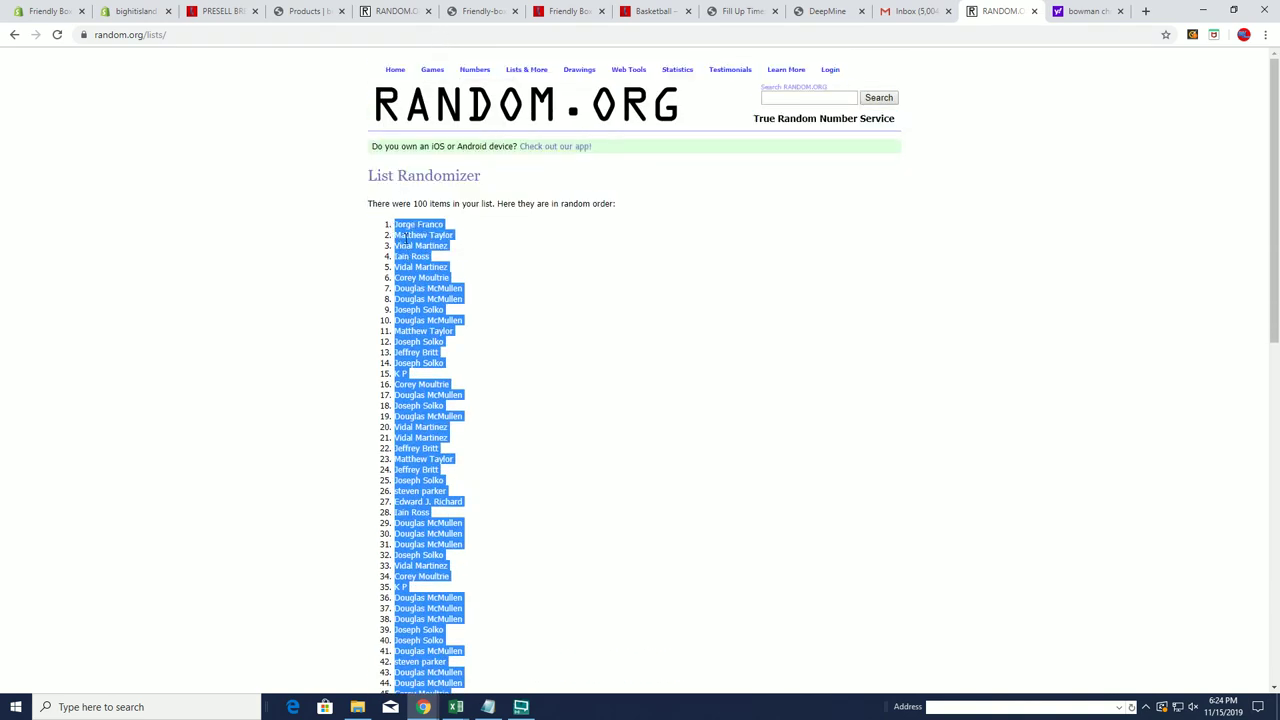
right_click(405, 238)
click(423, 251)
key(alt+Tab)
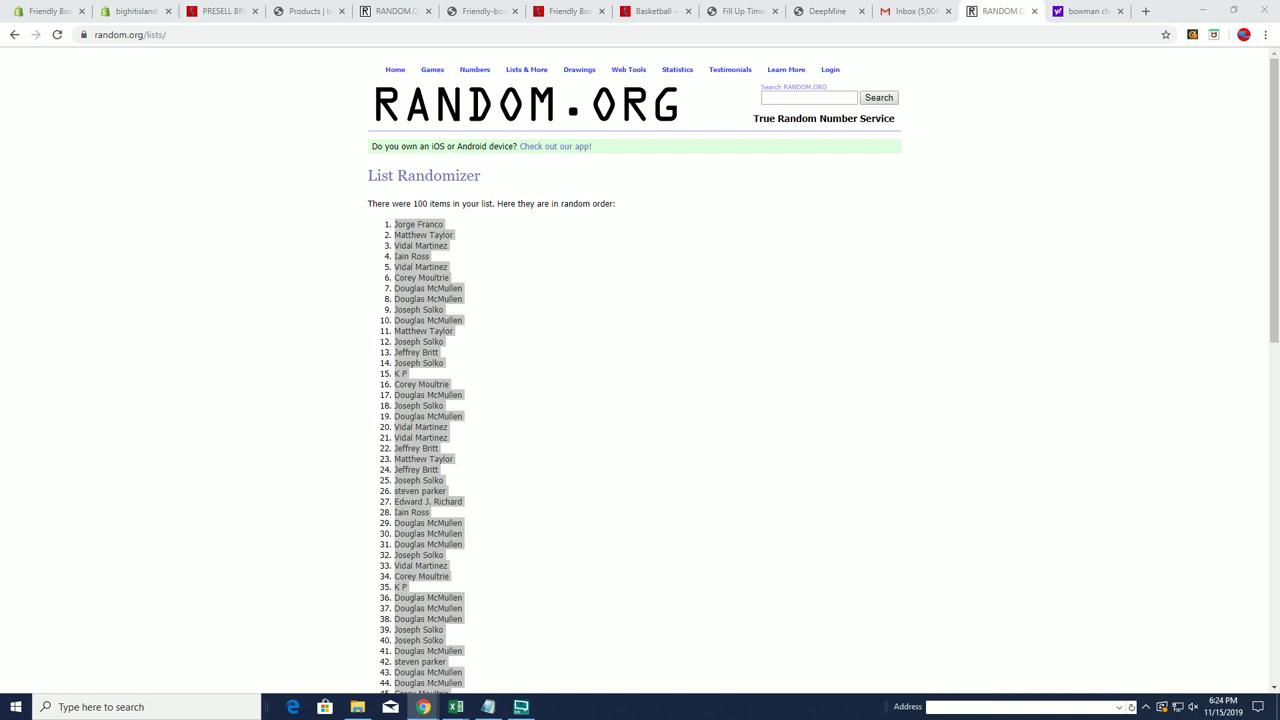
click(780, 220)
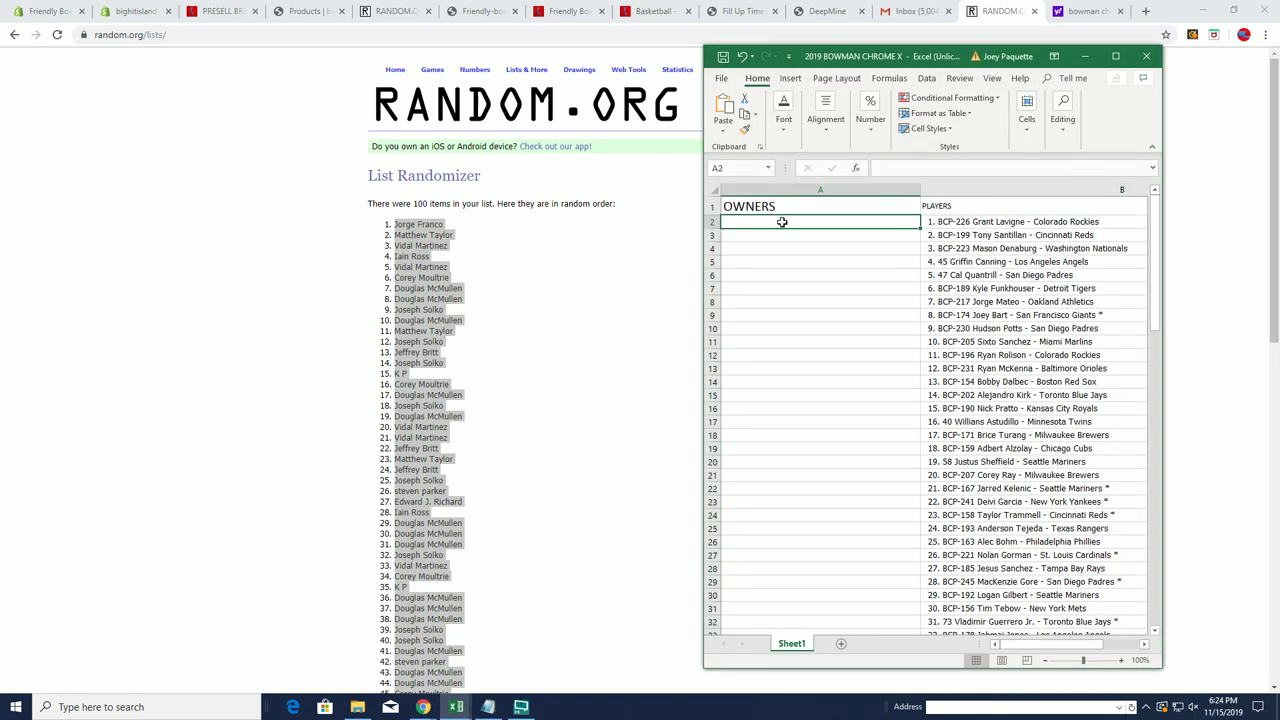
Paste the shuffled owner names into the OWNERS column starting at A2.
right_click(782, 221)
click(810, 278)
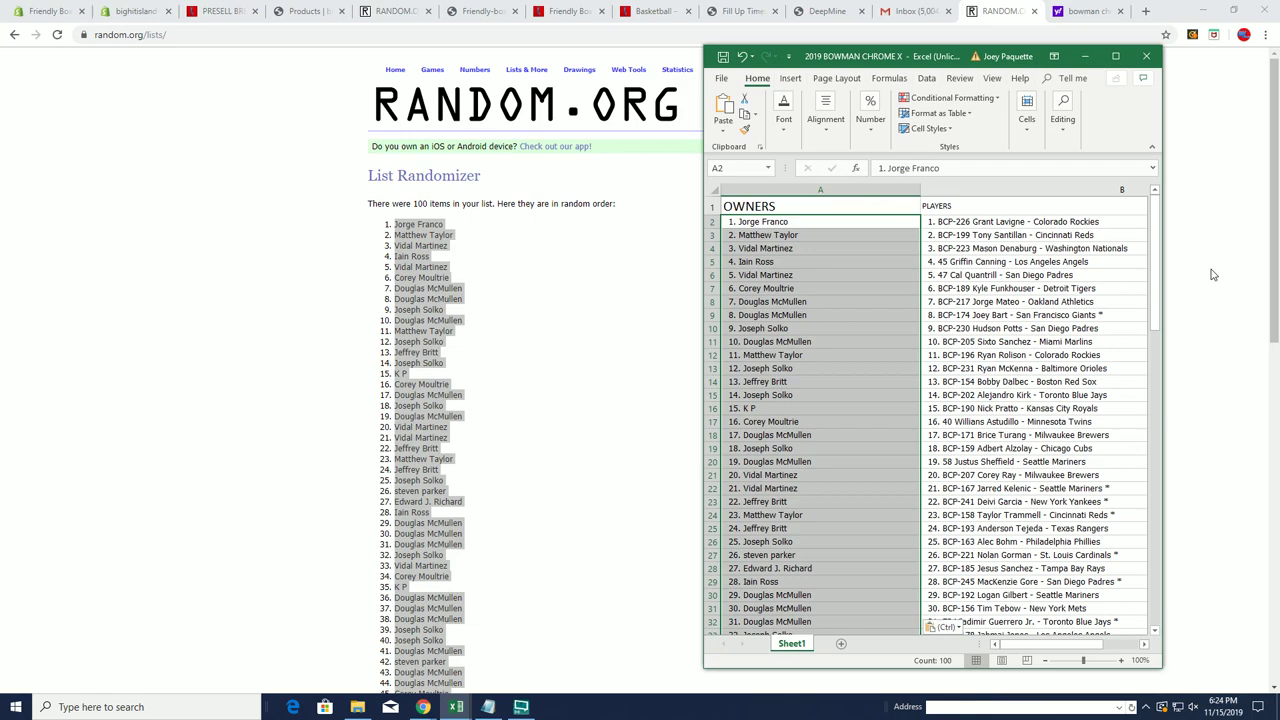
mouse_move(1158, 282)
mouse_down()
mouse_move(1165, 470)
mouse_move(1189, 611)
mouse_move(1191, 260)
mouse_up()
Zoom the sheet to 200% and move and widen the window to show column B.
click(1121, 660)
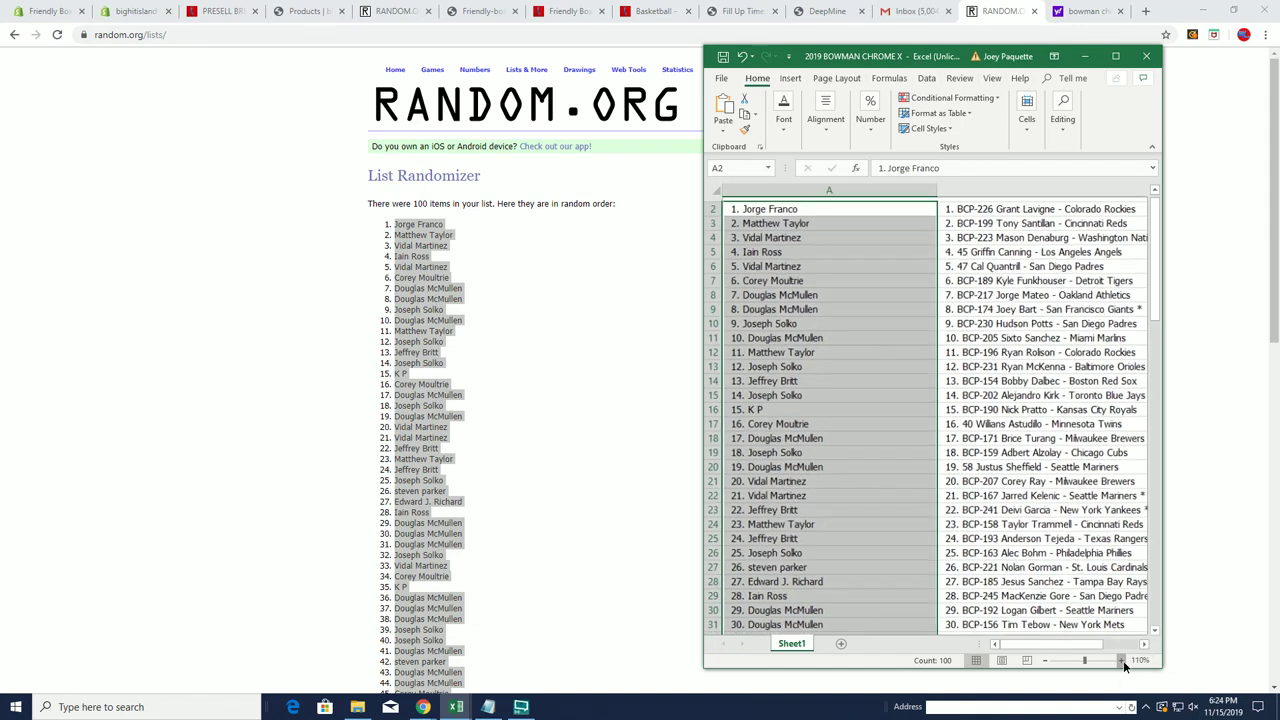
click(1121, 660)
click(1121, 660)
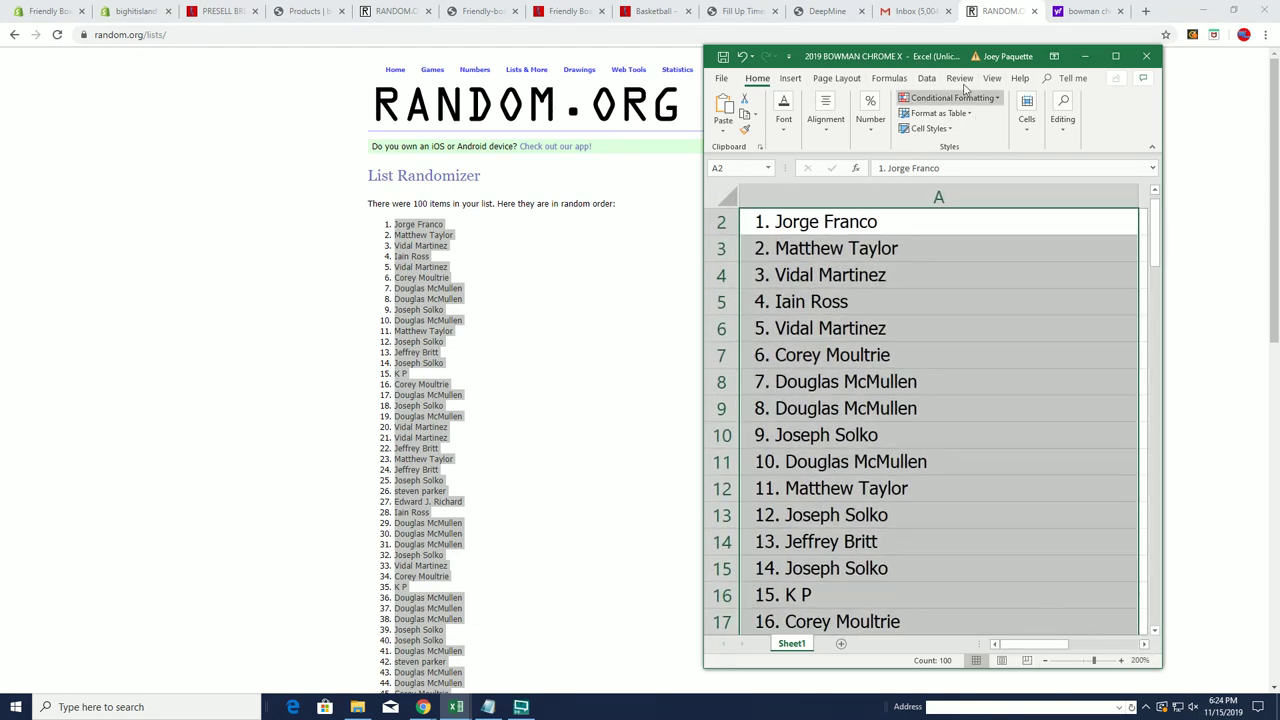
drag(932, 65, 524, 73)
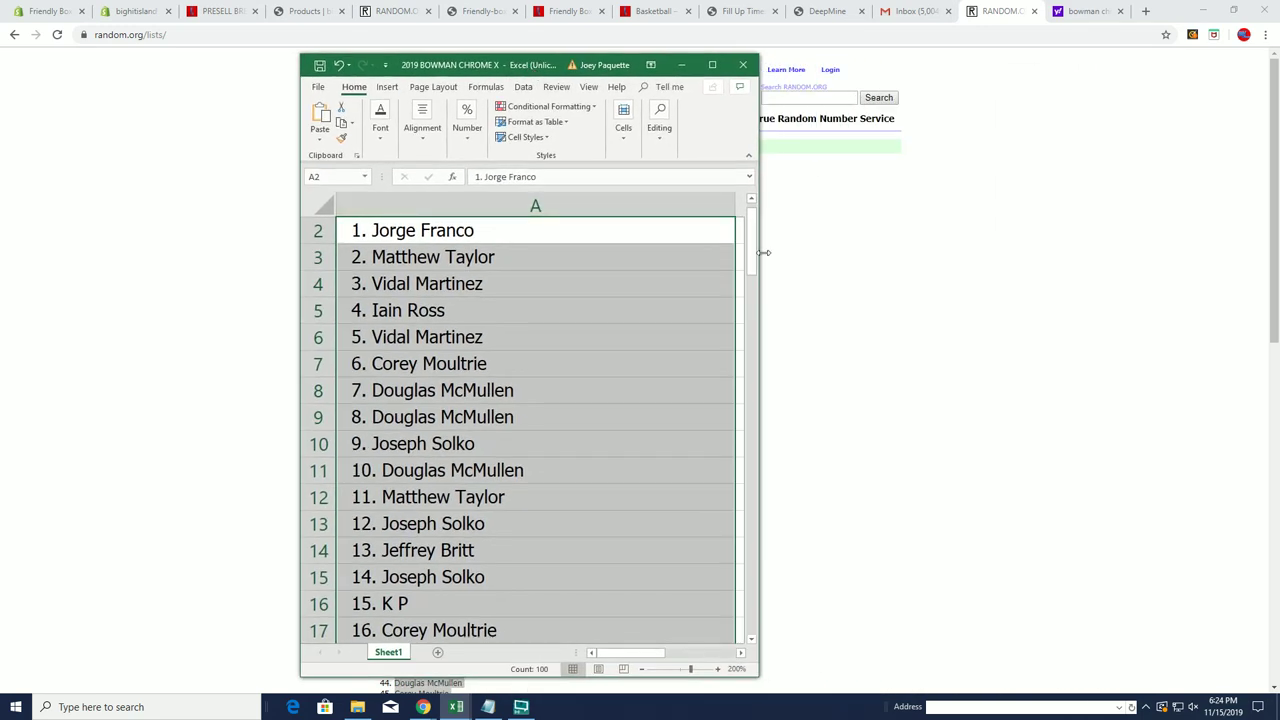
drag(757, 267, 1240, 278)
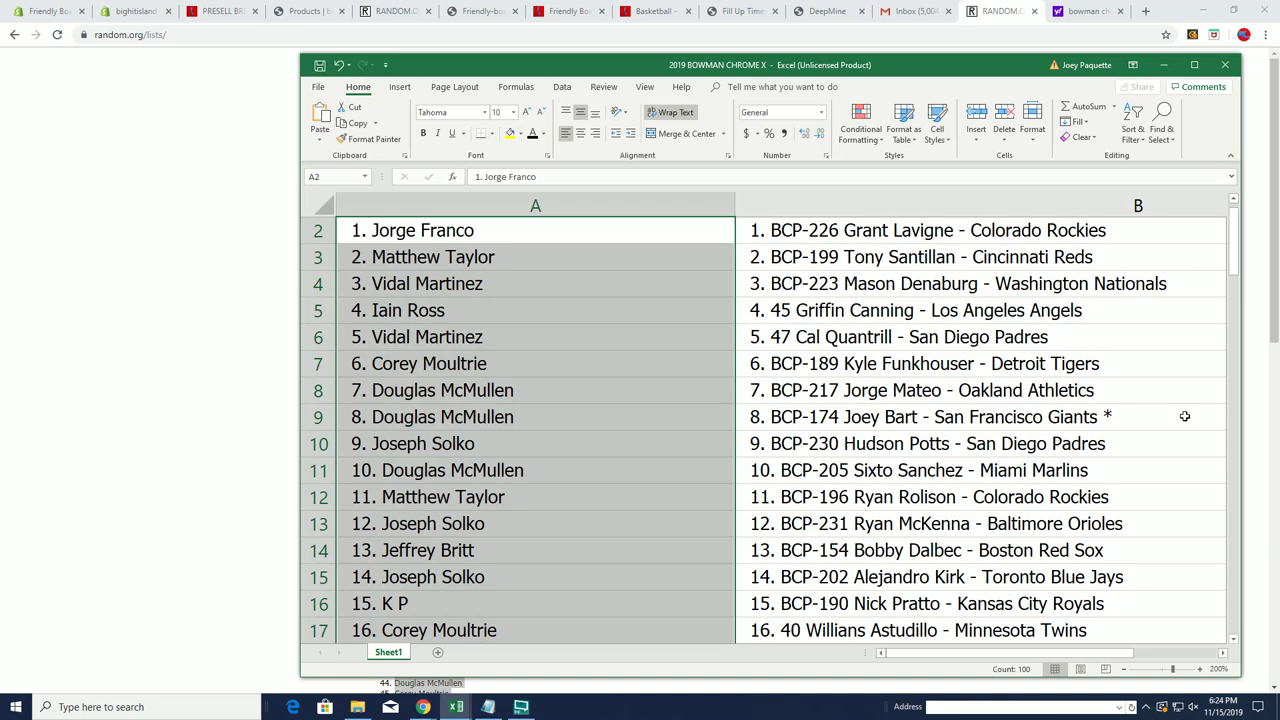
click(1233, 642)
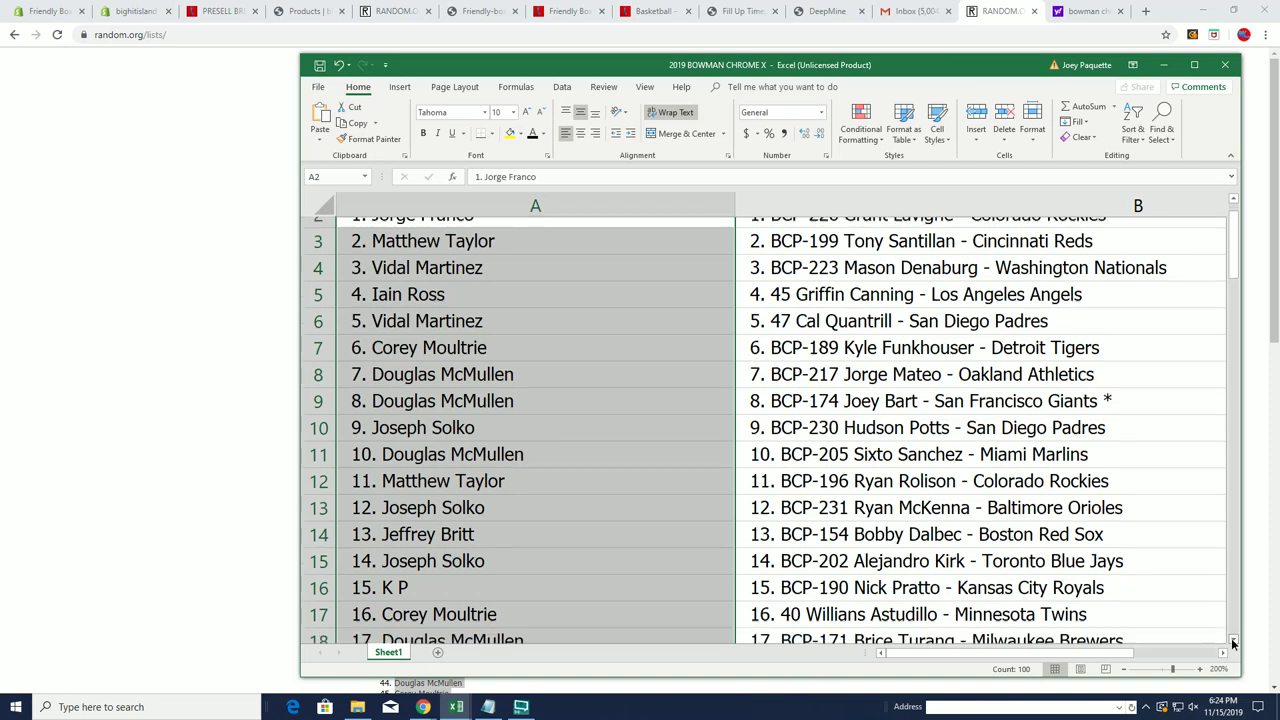
click(1233, 642)
click(1233, 642)
click(1233, 642)
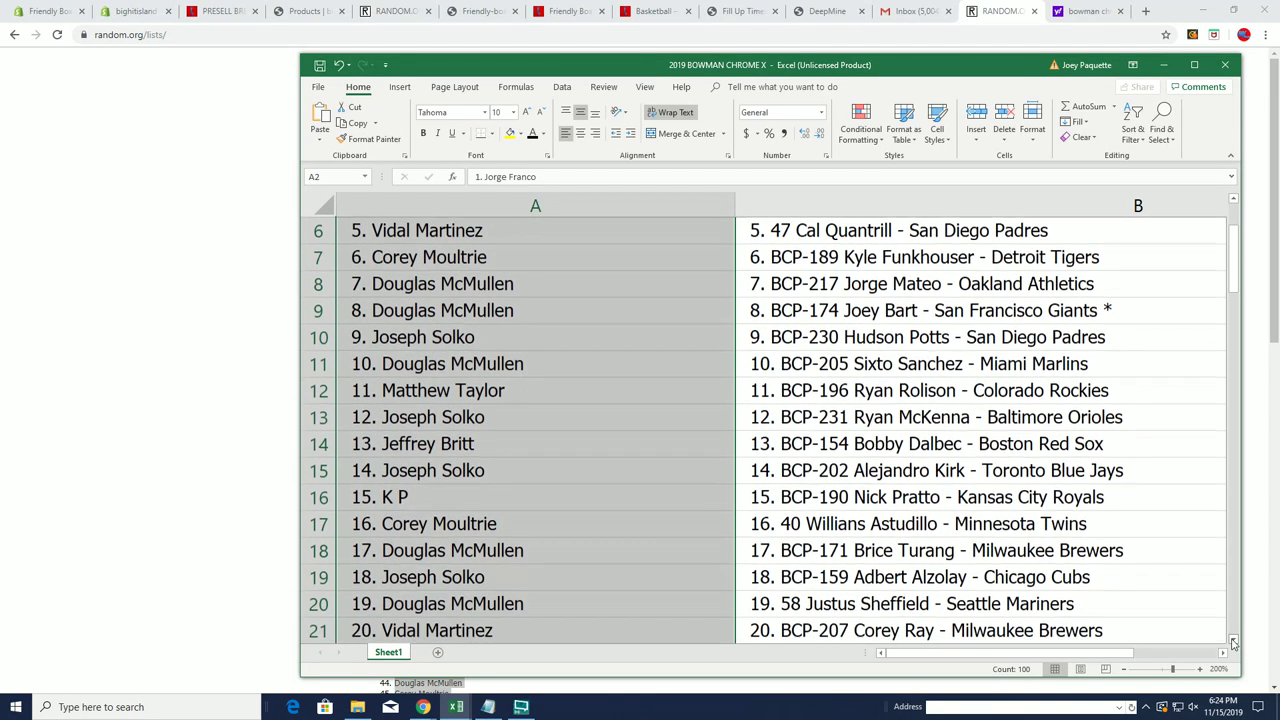
click(1233, 642)
click(1233, 642)
click(1233, 642)
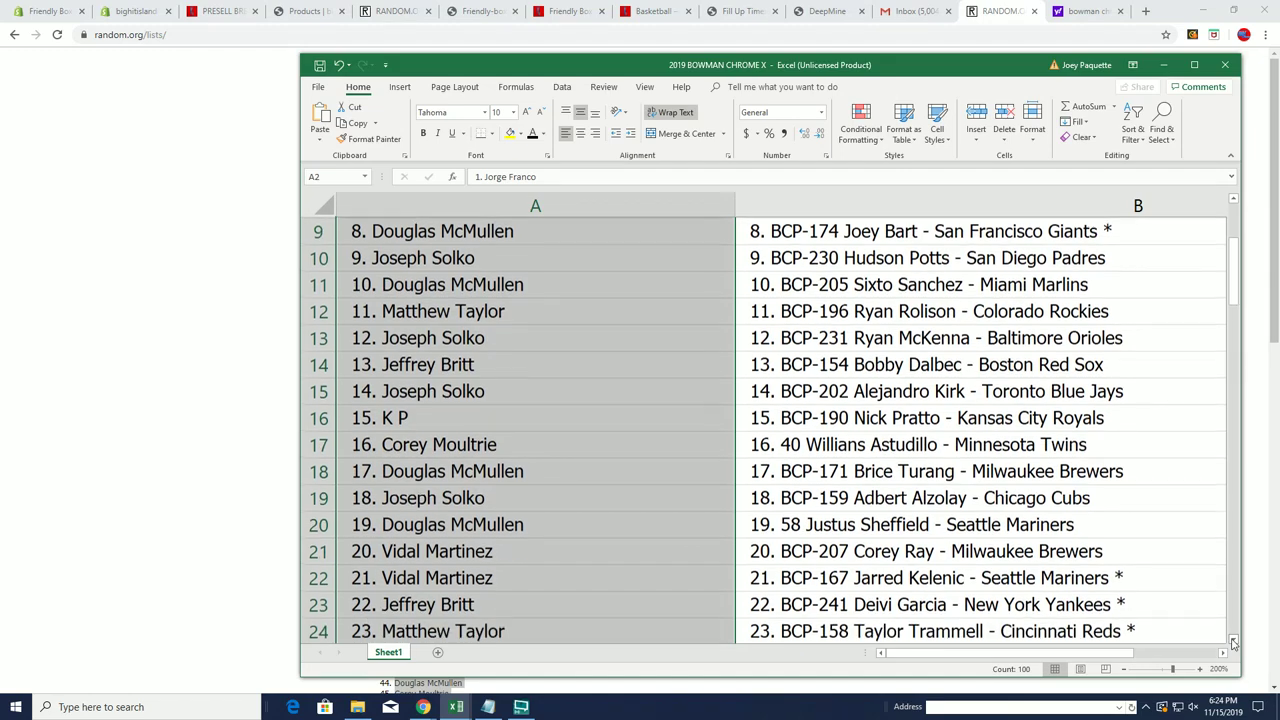
click(1233, 642)
click(1233, 642)
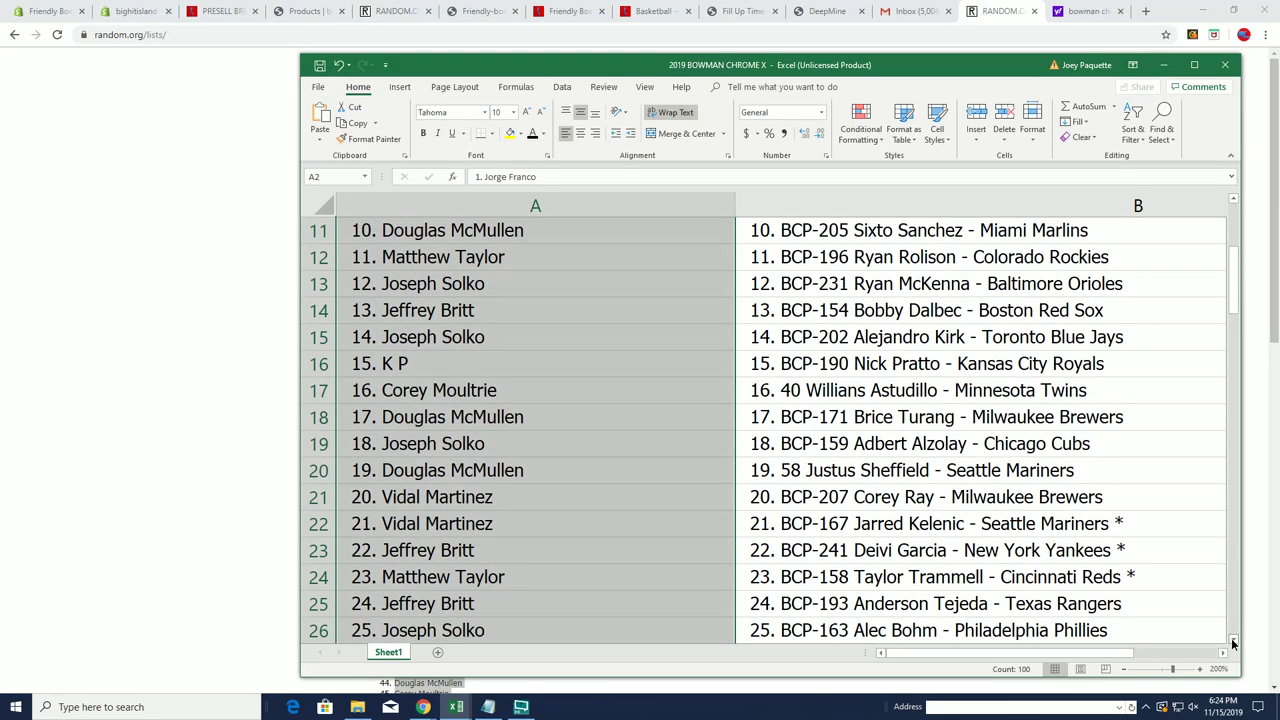
click(1233, 642)
click(1233, 642)
click(1233, 642)
click(1233, 642)
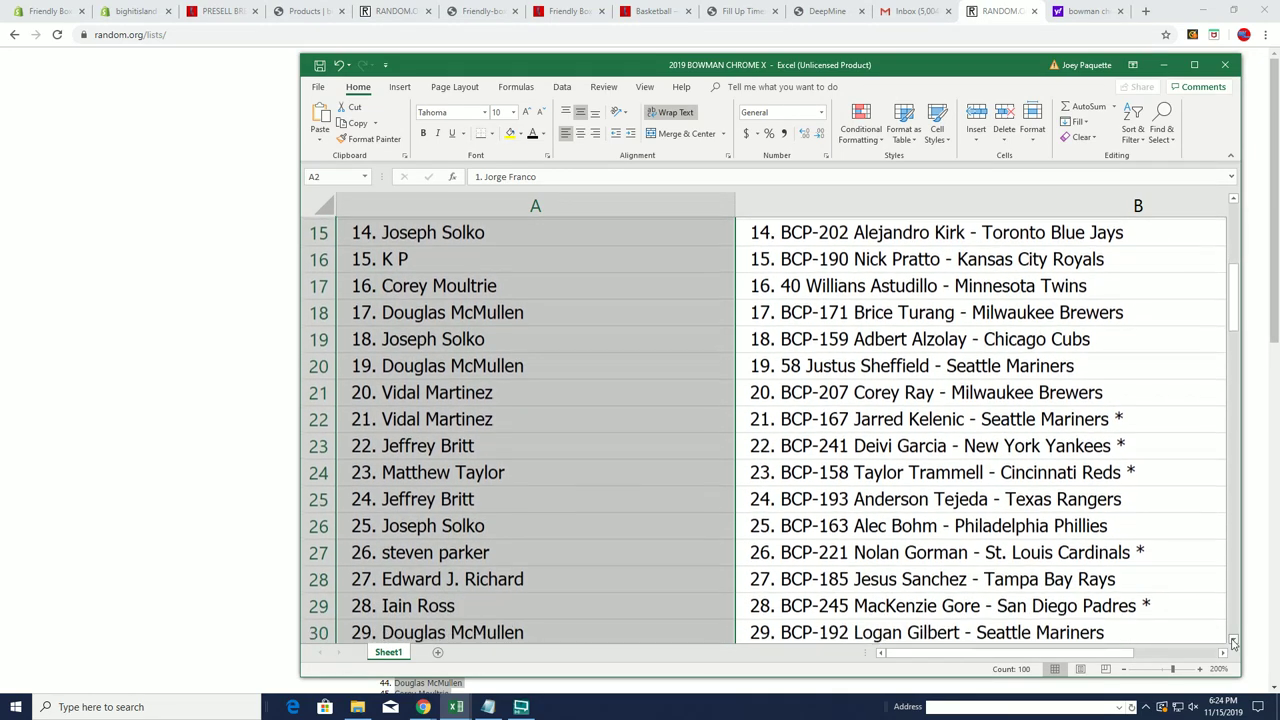
click(1233, 642)
click(1233, 642)
click(1233, 642)
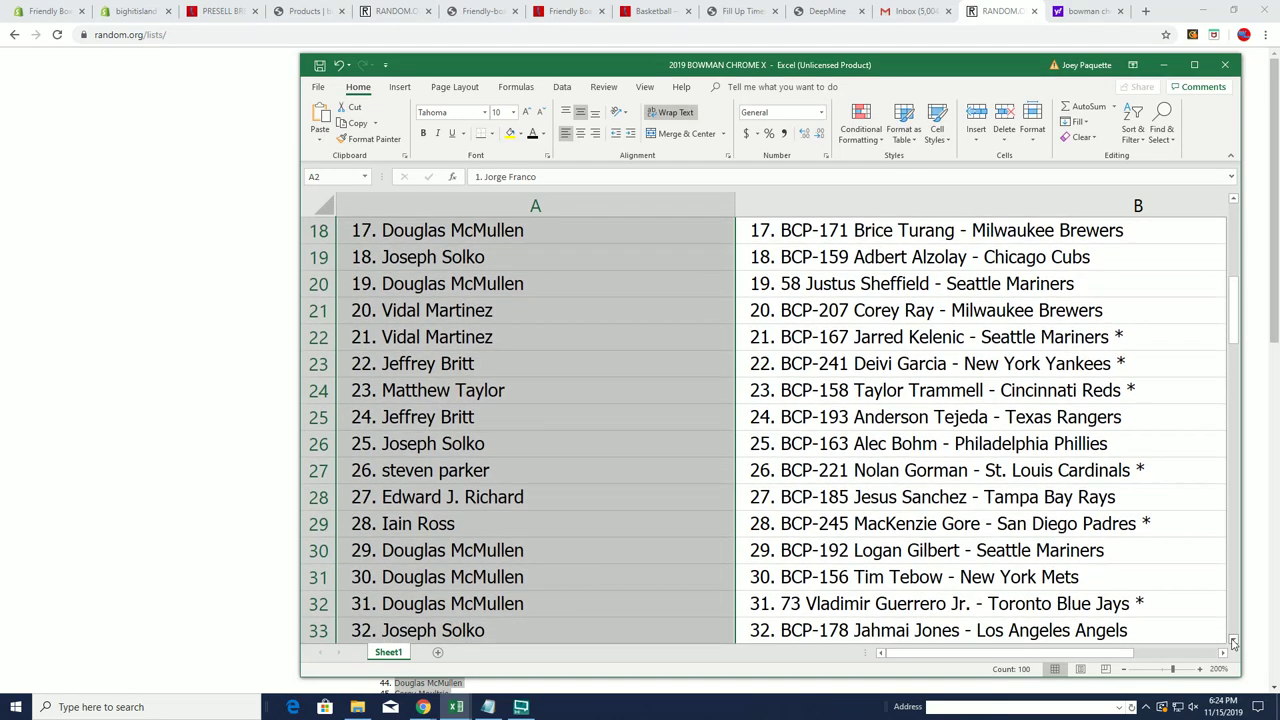
click(1233, 642)
click(1233, 642)
click(1233, 642)
click(1233, 642)
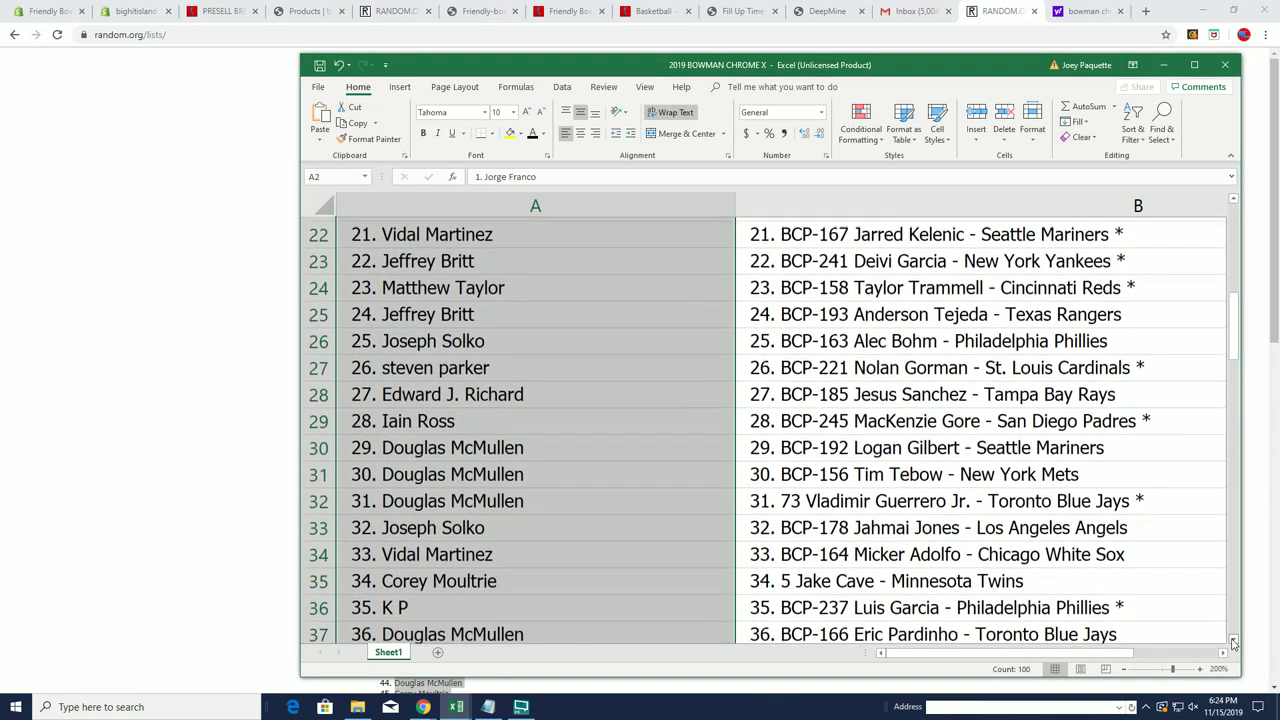
click(1233, 642)
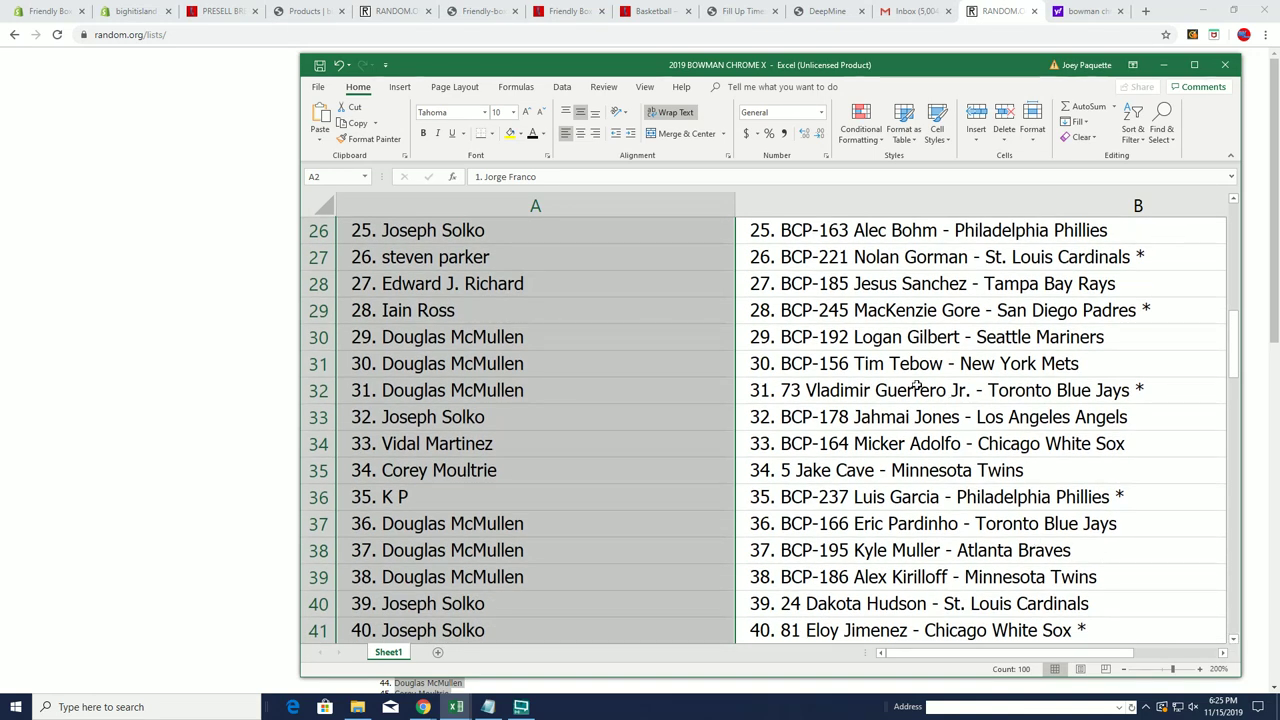
click(889, 364)
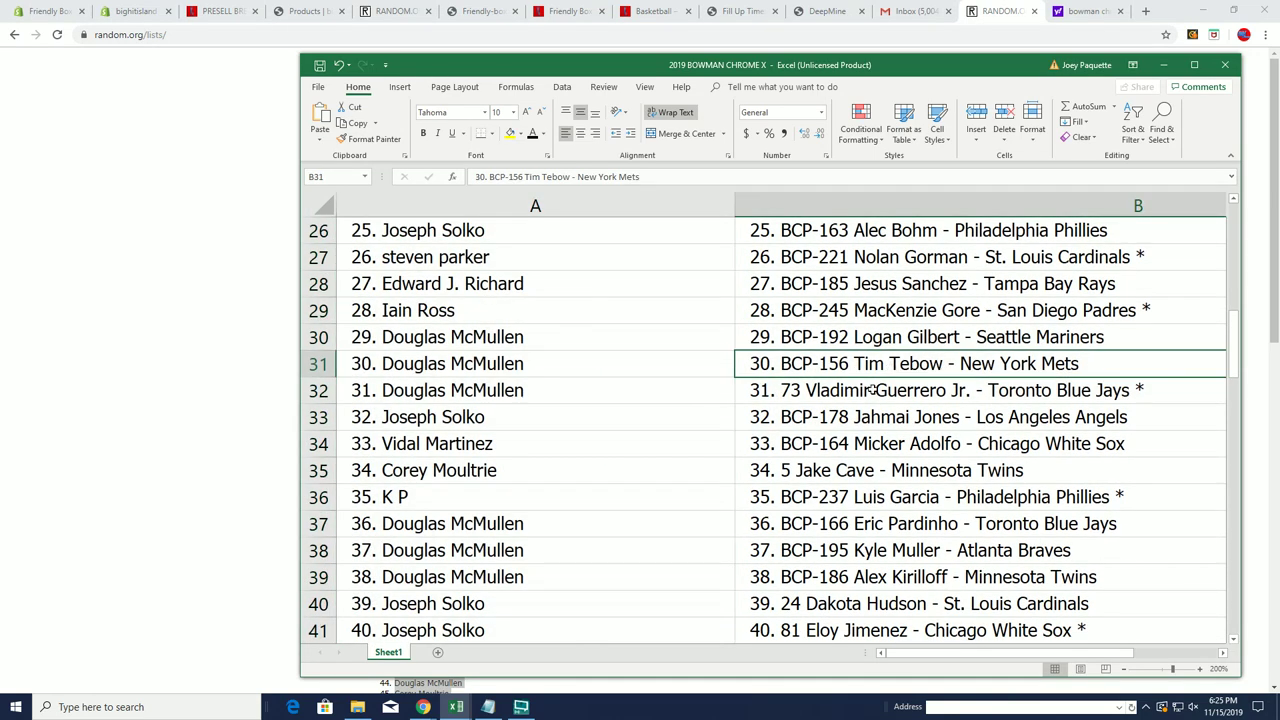
click(873, 390)
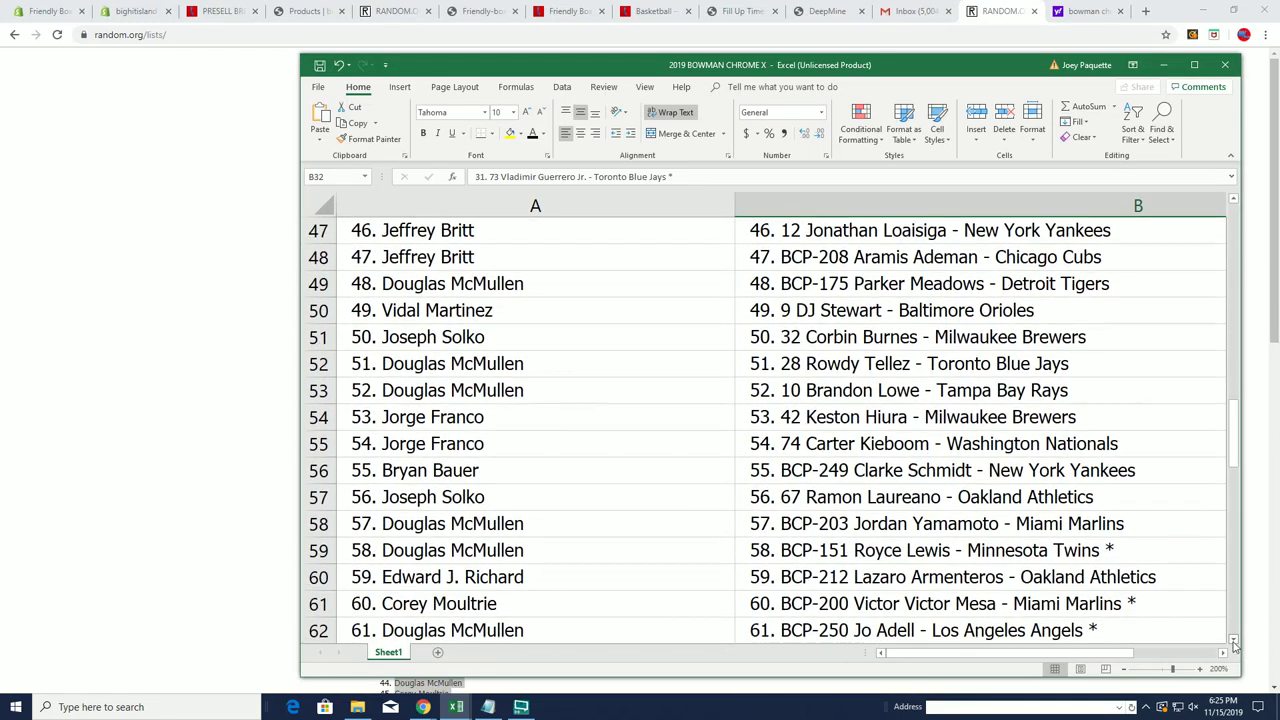
click(1234, 641)
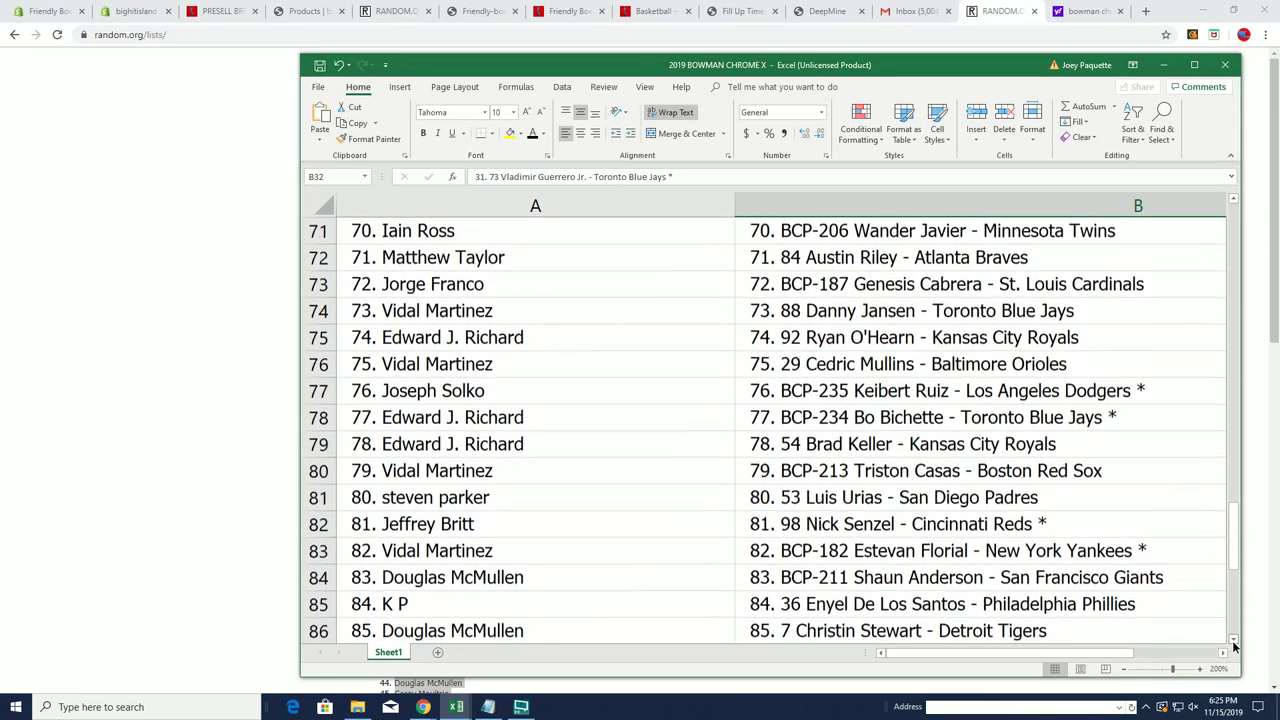
click(1234, 645)
click(1234, 645)
click(1234, 645)
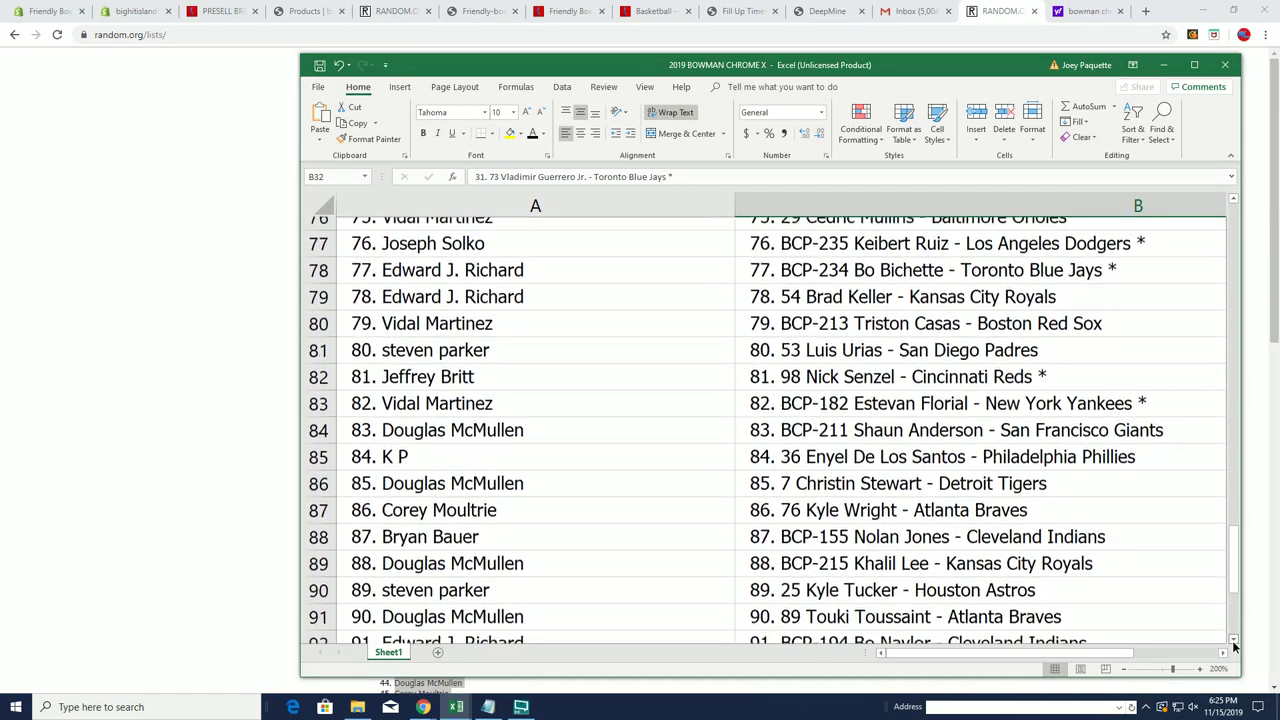
click(1234, 645)
click(1234, 645)
click(1234, 645)
click(1234, 645)
click(1234, 645)
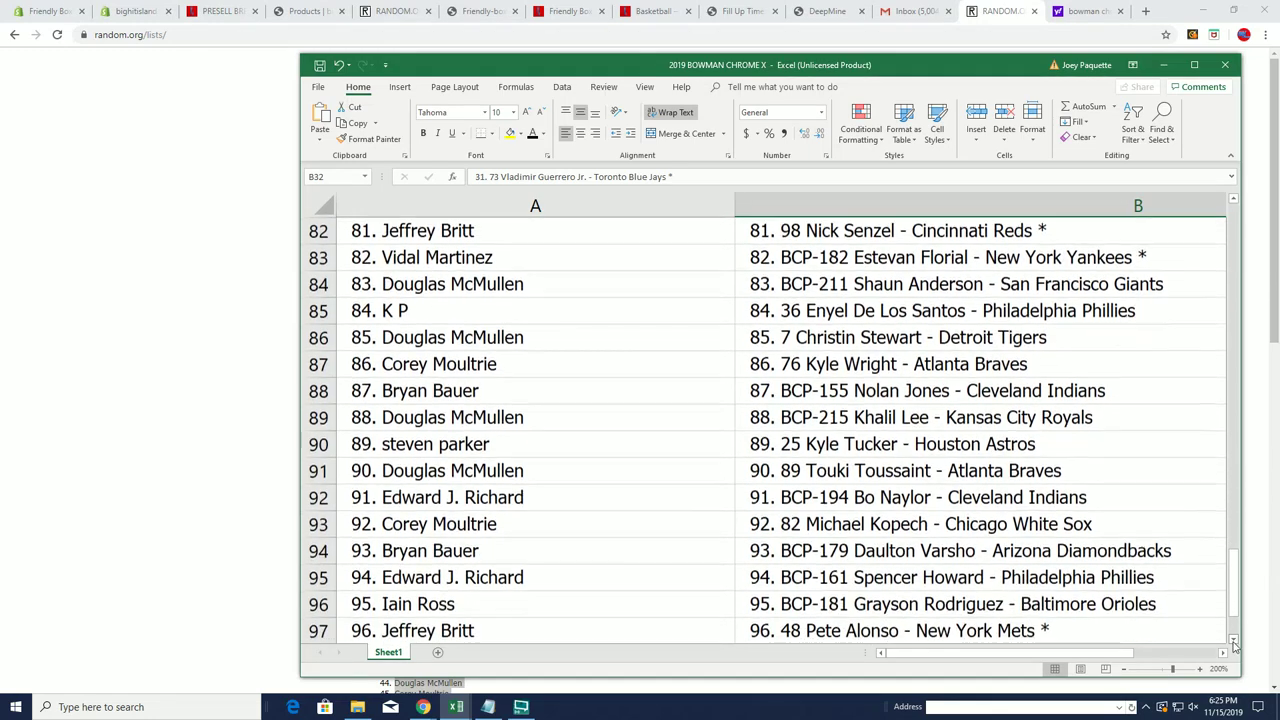
click(1234, 645)
click(1234, 645)
click(1234, 645)
click(1234, 645)
click(1234, 645)
click(1234, 645)
click(1234, 645)
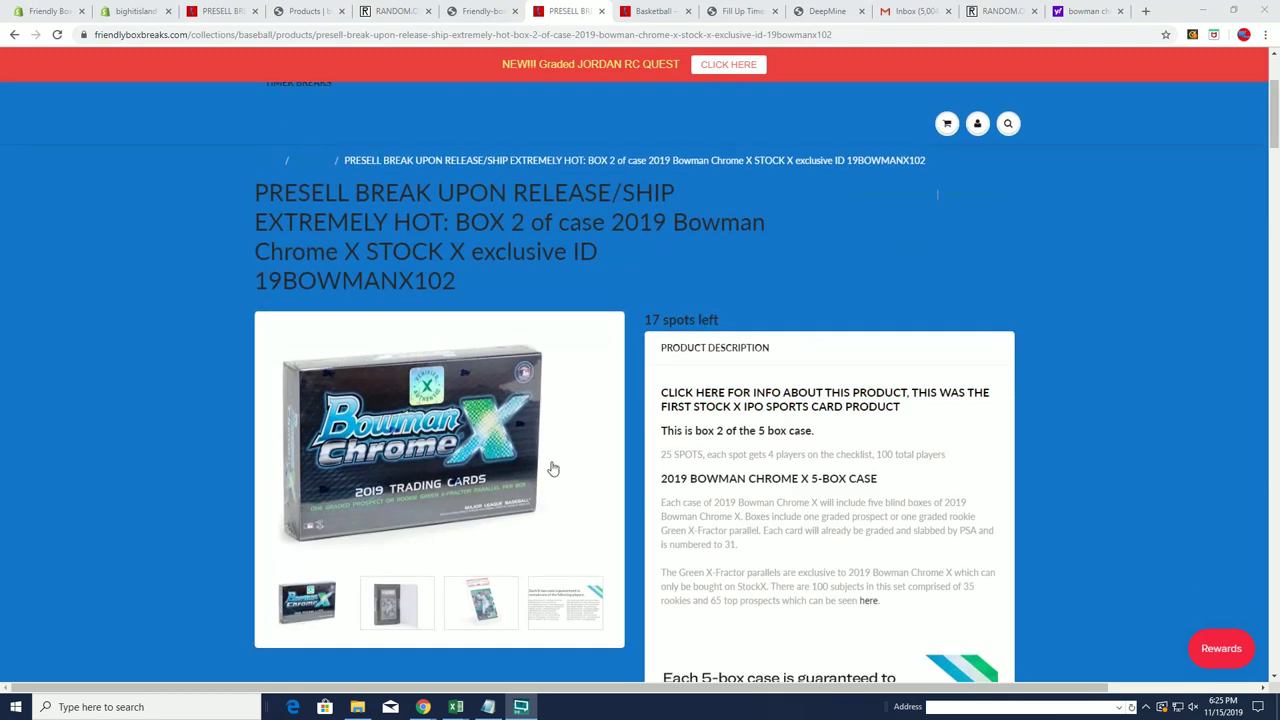
Scroll through the 2019 Bowman Chrome X box 2 description and guaranteed players list.
scroll(553, 468, down, 3)
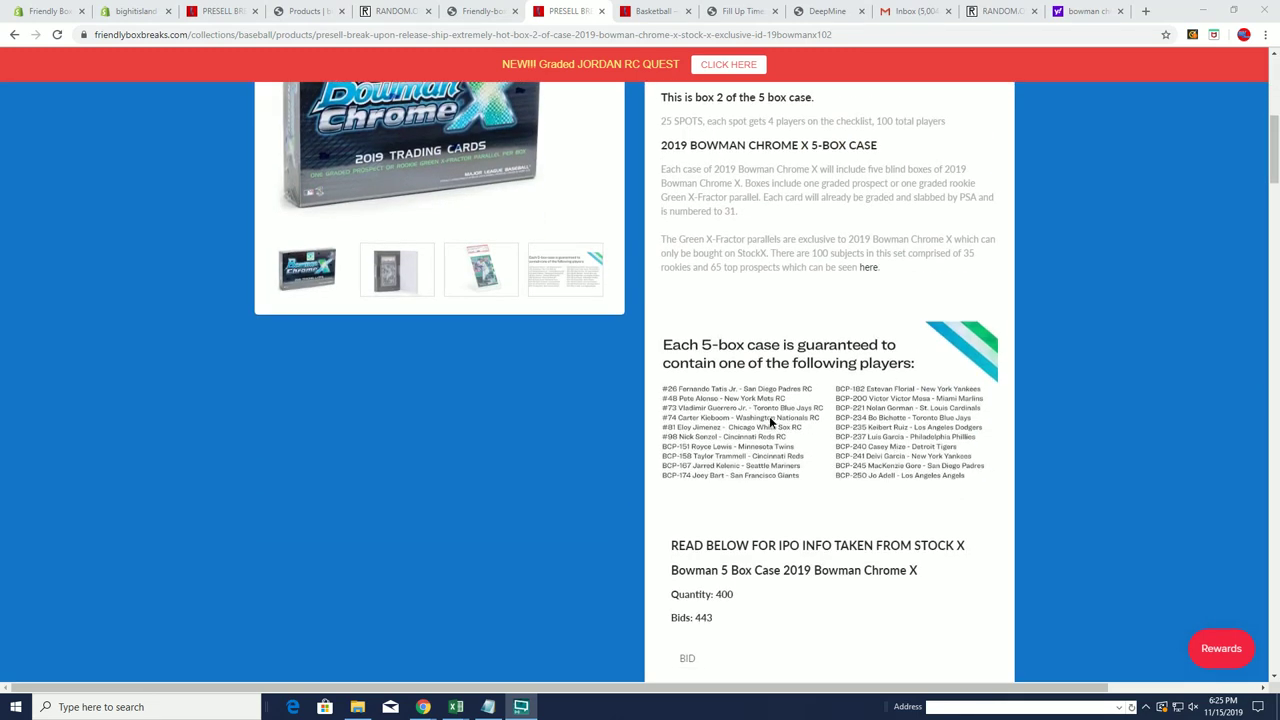
scroll(810, 446, down, 2)
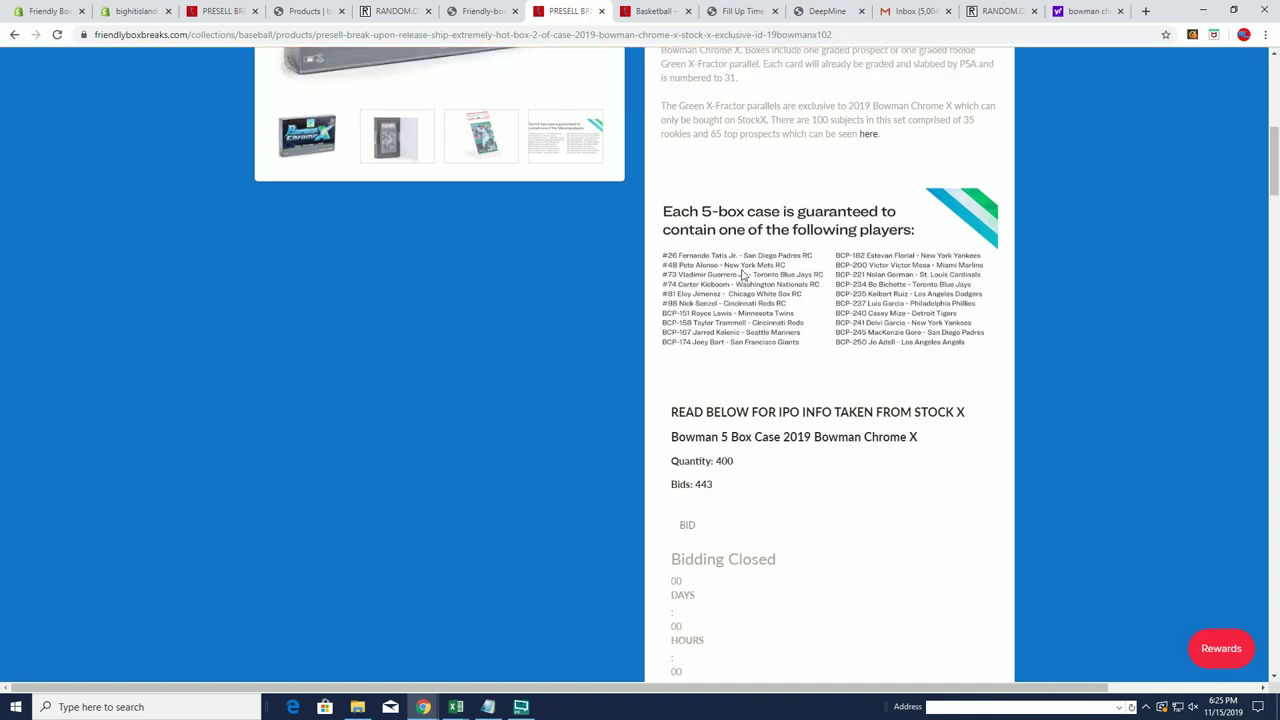
scroll(797, 416, down, 6)
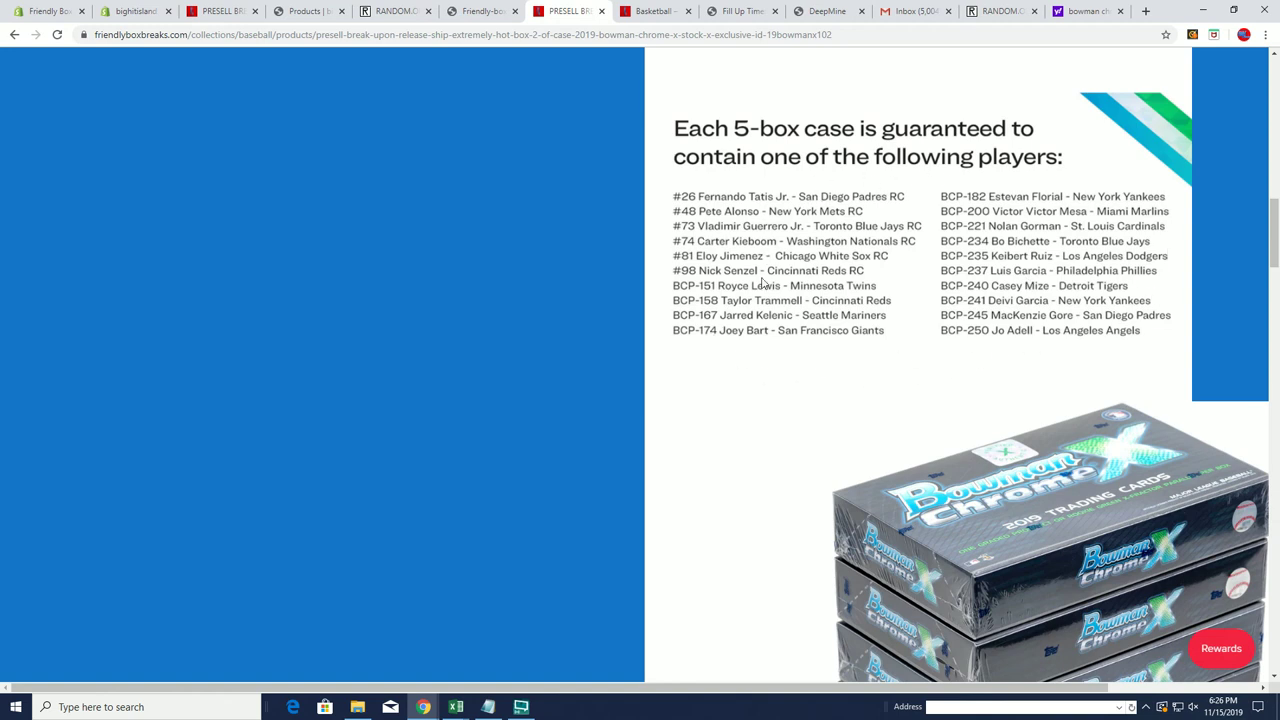
scroll(883, 366, down, 1)
scroll(905, 285, up, 1)
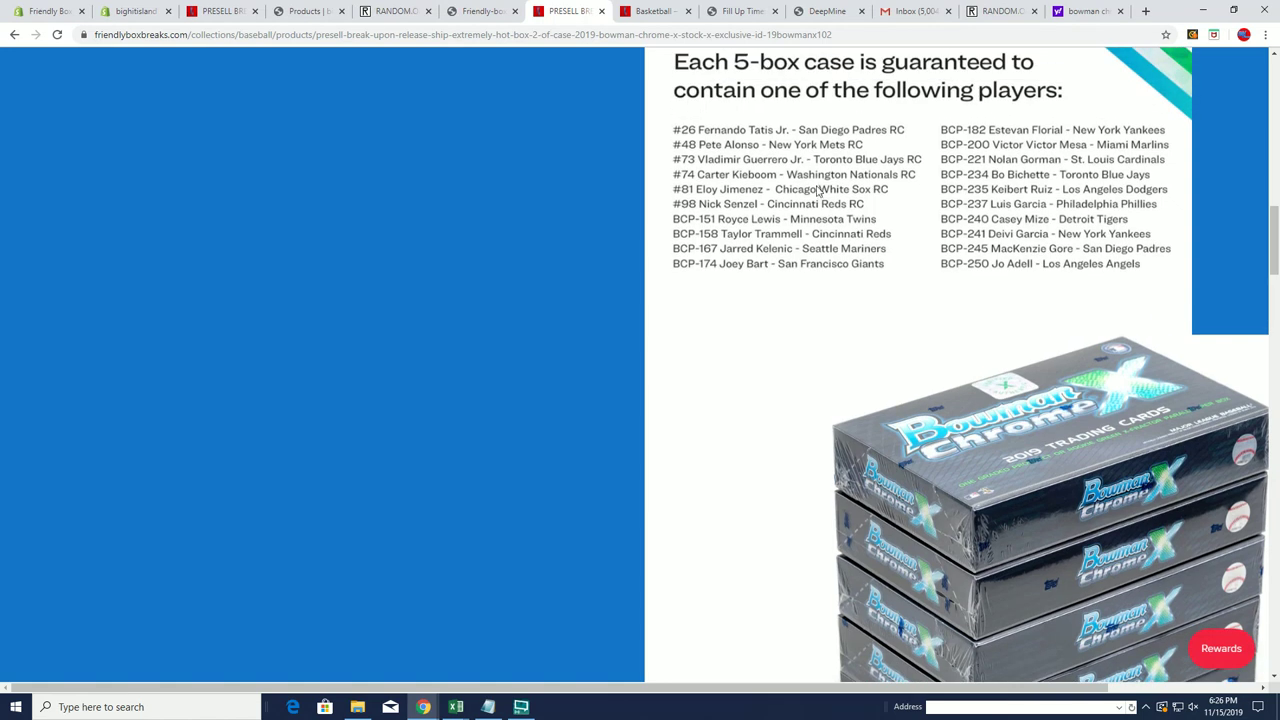
scroll(818, 192, up, 2)
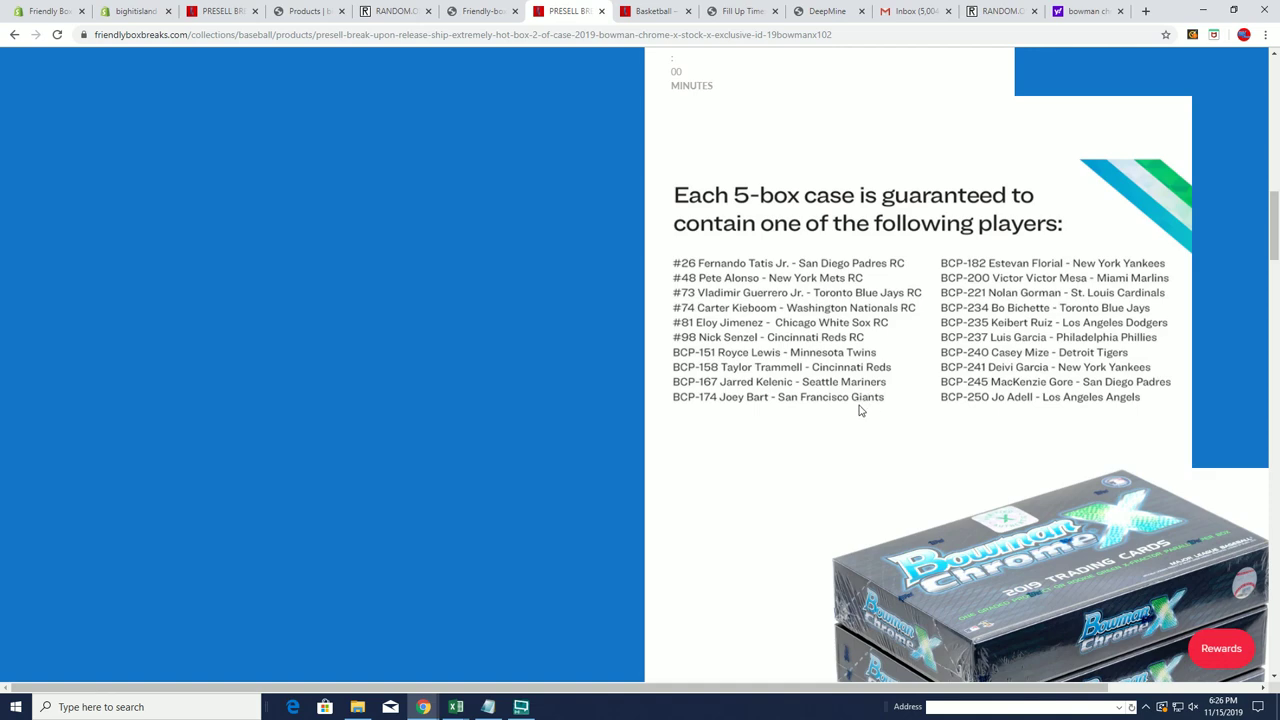
scroll(858, 409, down, 10)
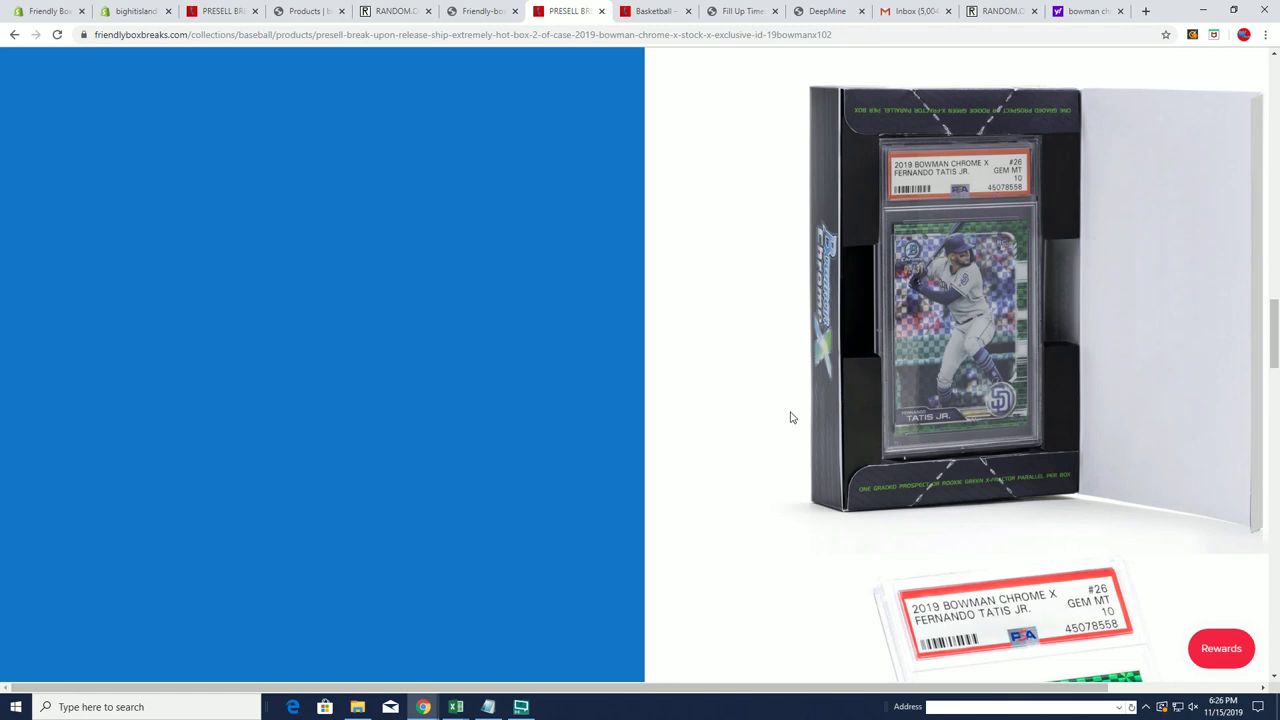
scroll(791, 417, down, 3)
scroll(785, 417, down, 15)
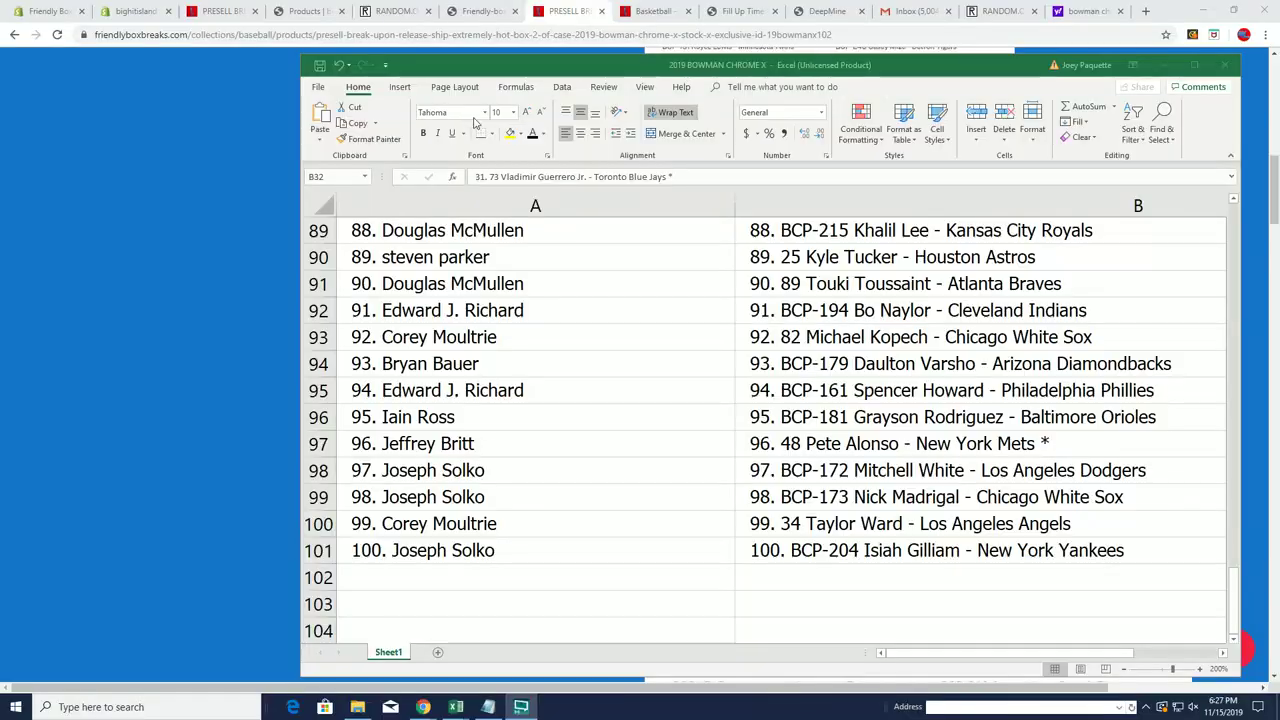
Return to the top of the sheet and select the entire PLAYERS column B.
scroll(849, 378, up, 13)
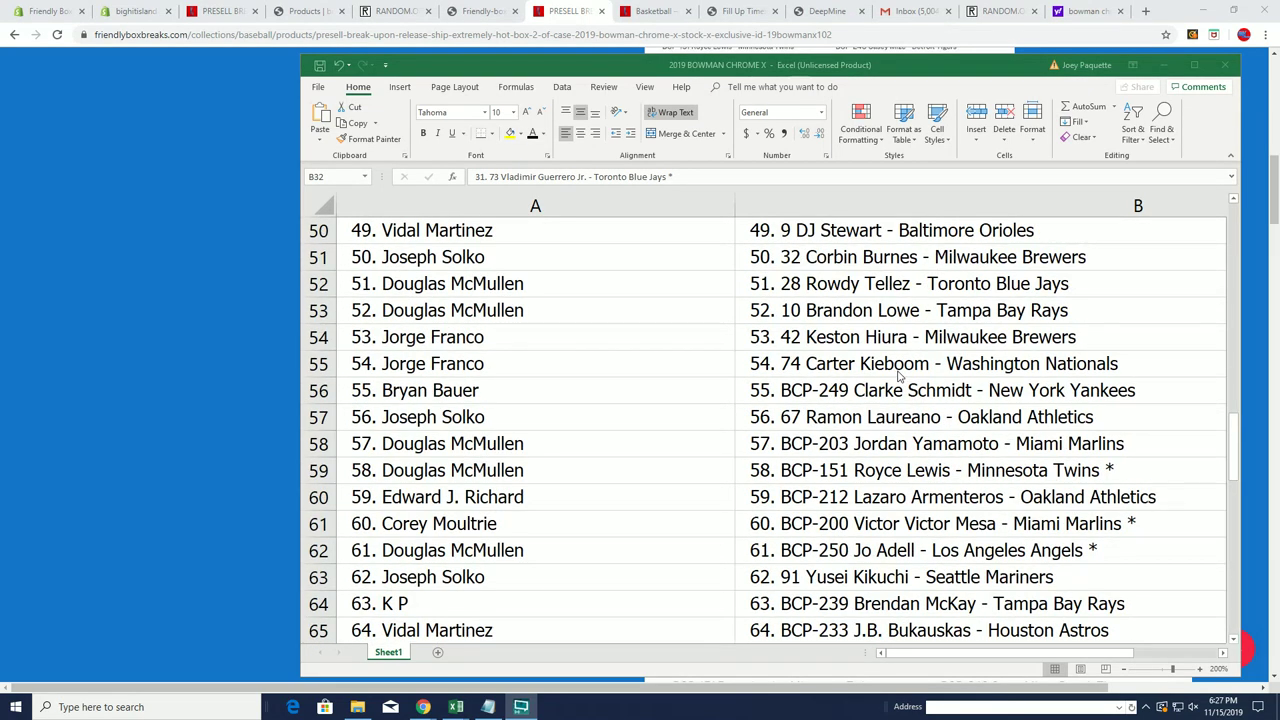
scroll(975, 402, up, 16)
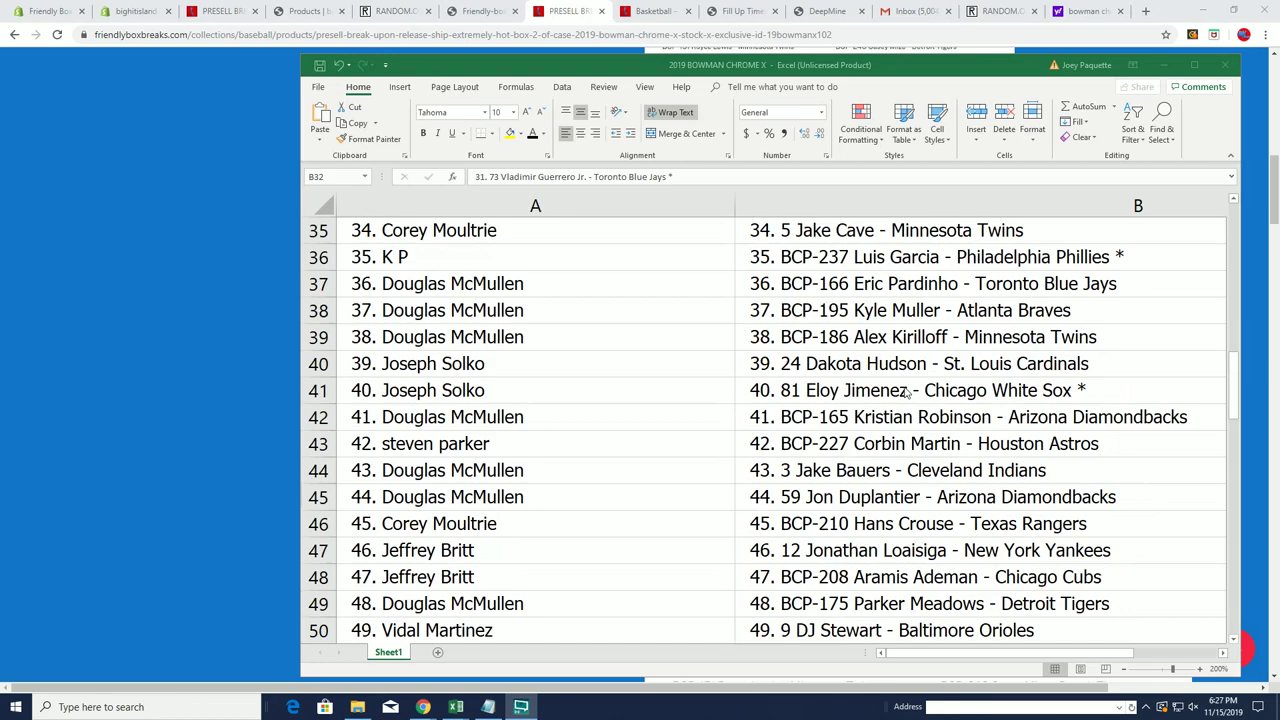
scroll(900, 352, down, 2)
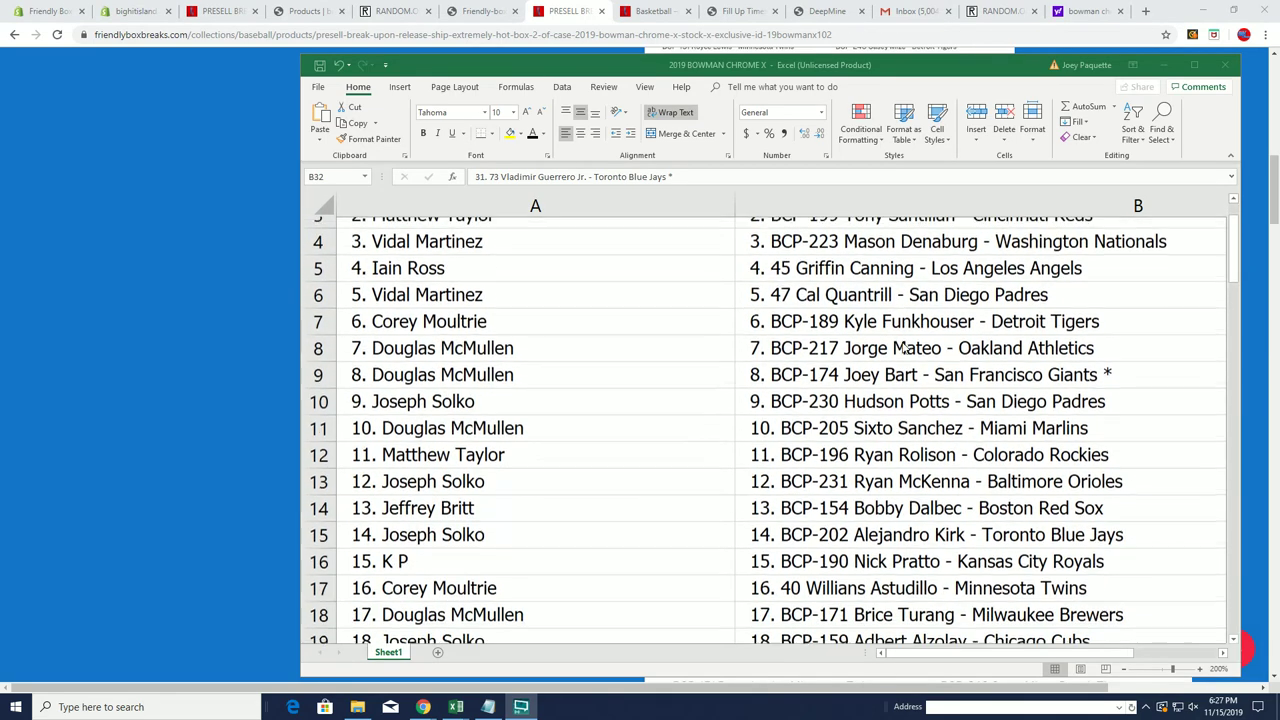
scroll(957, 327, down, 1)
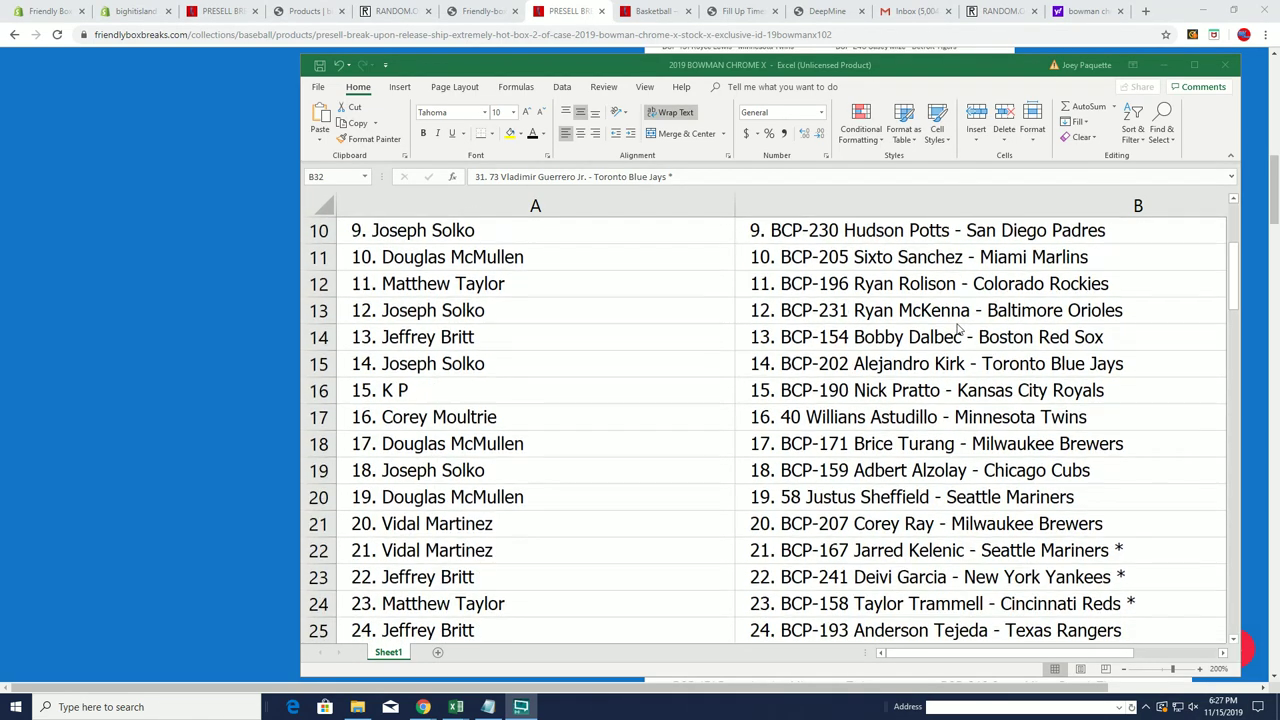
scroll(957, 328, down, 2)
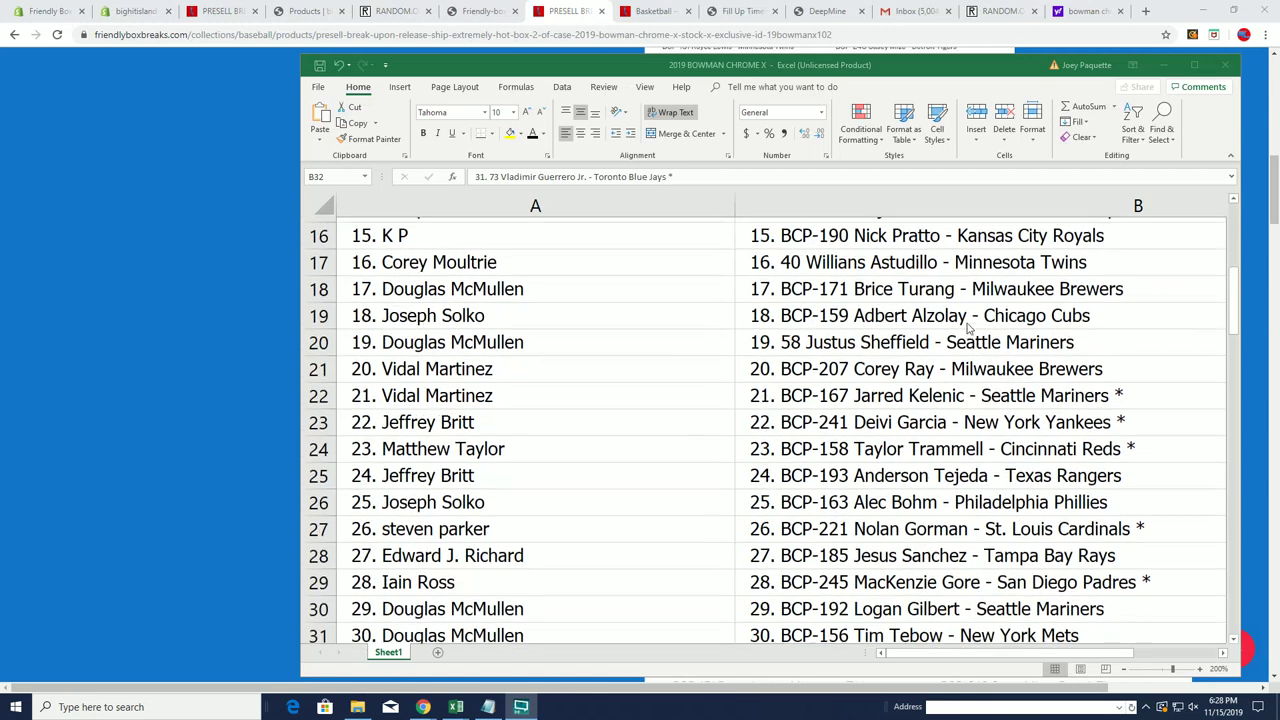
scroll(974, 316, up, 2)
scroll(976, 314, up, 3)
click(1134, 206)
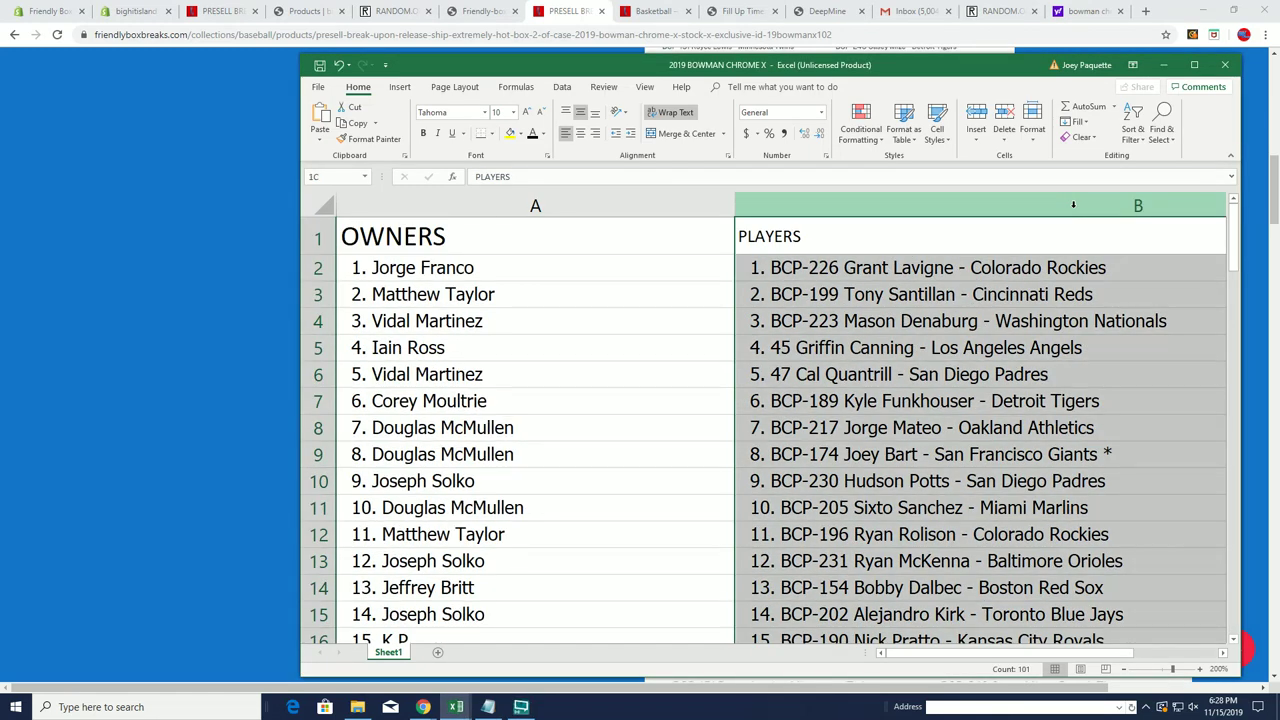
Use Find to search for 'rowdy', landing on card 51, Rowdy Tellez, in B52.
click(1162, 138)
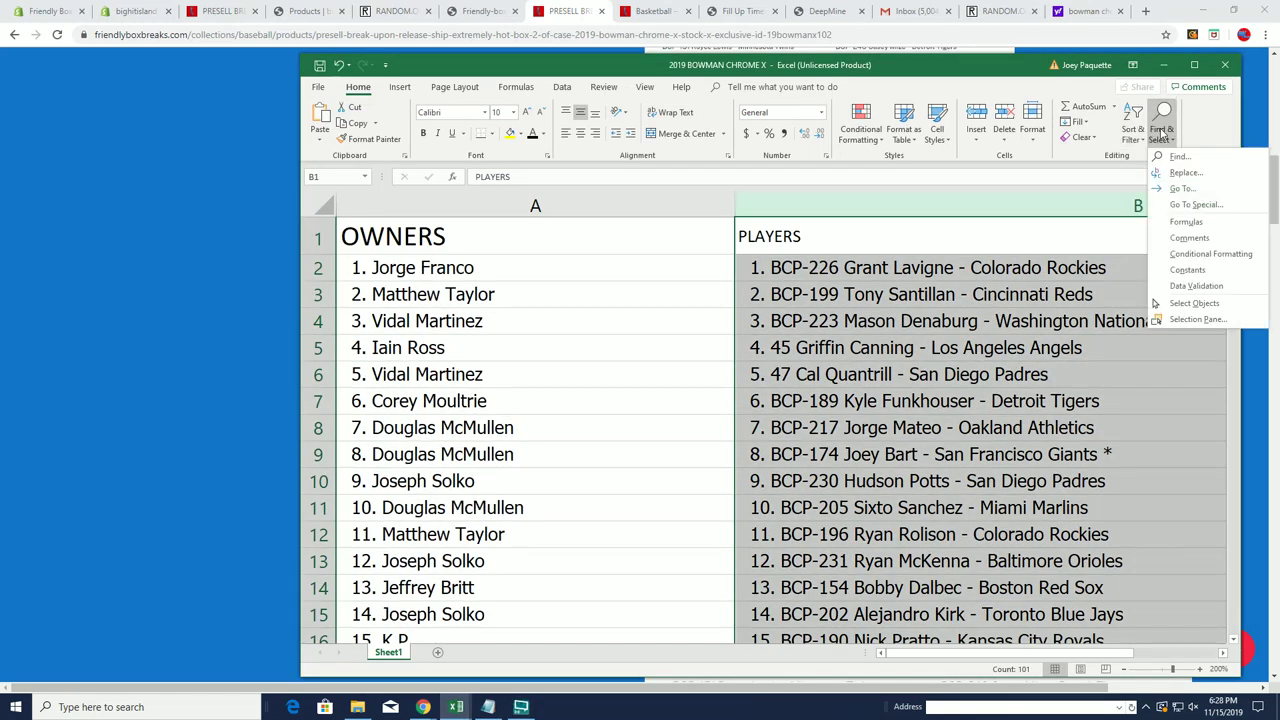
click(1175, 157)
text(rowdy)
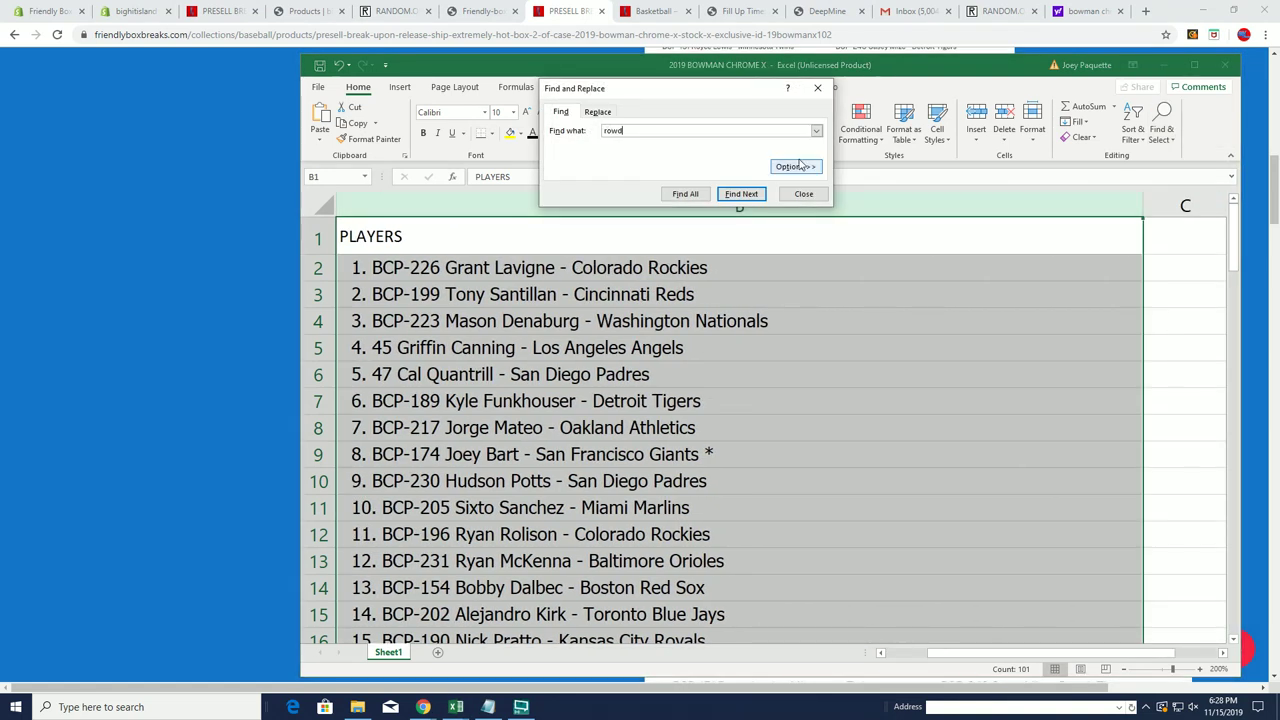
click(735, 195)
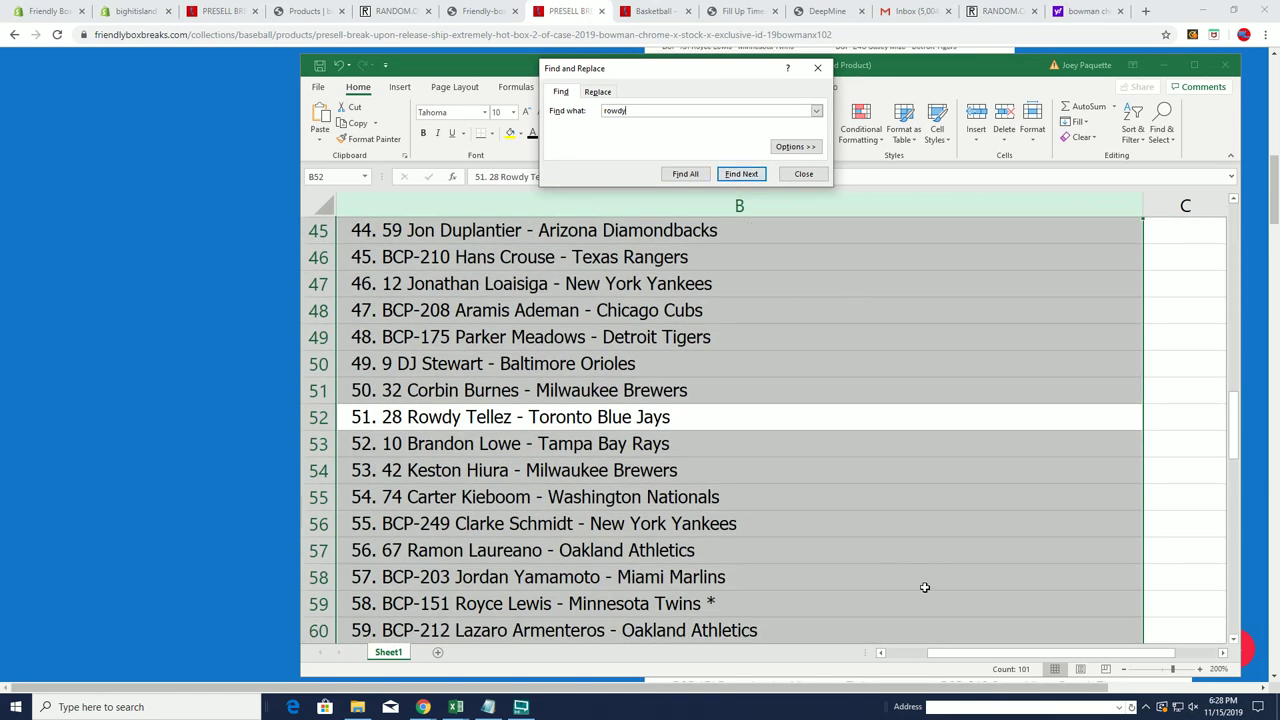
drag(954, 657, 903, 661)
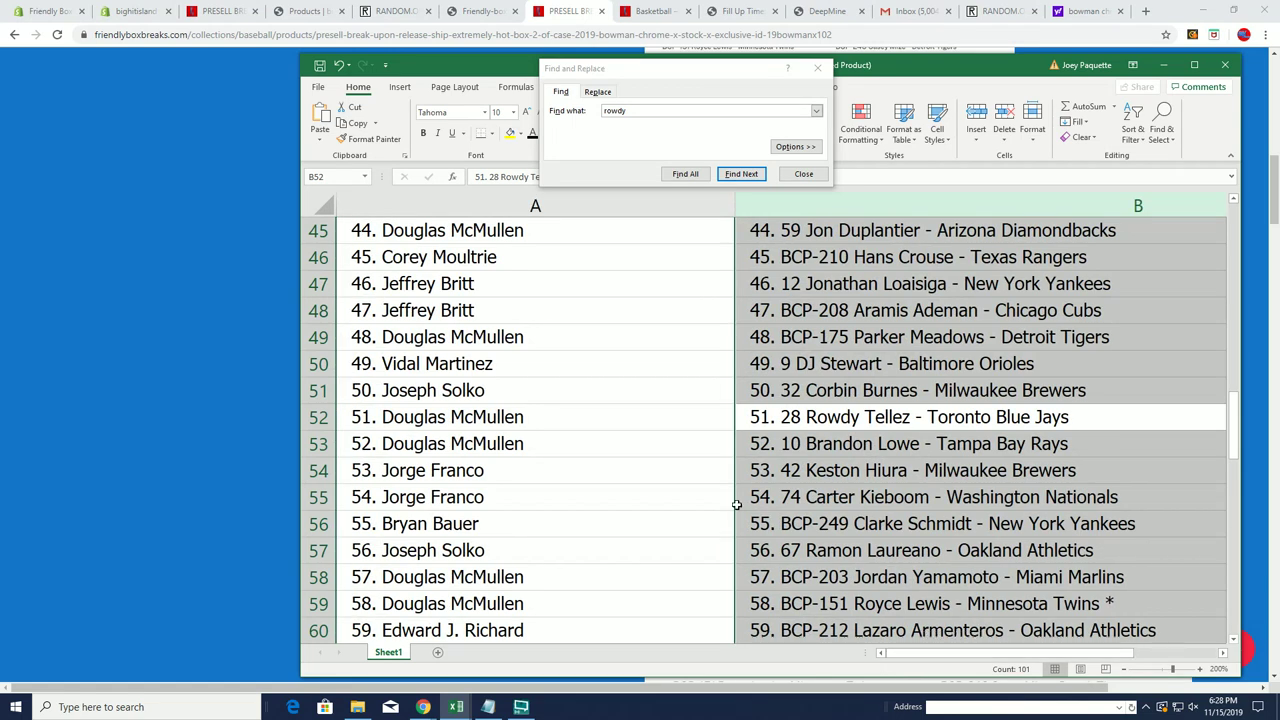
Check the owner paired in A52 and close the Find dialog.
click(551, 424)
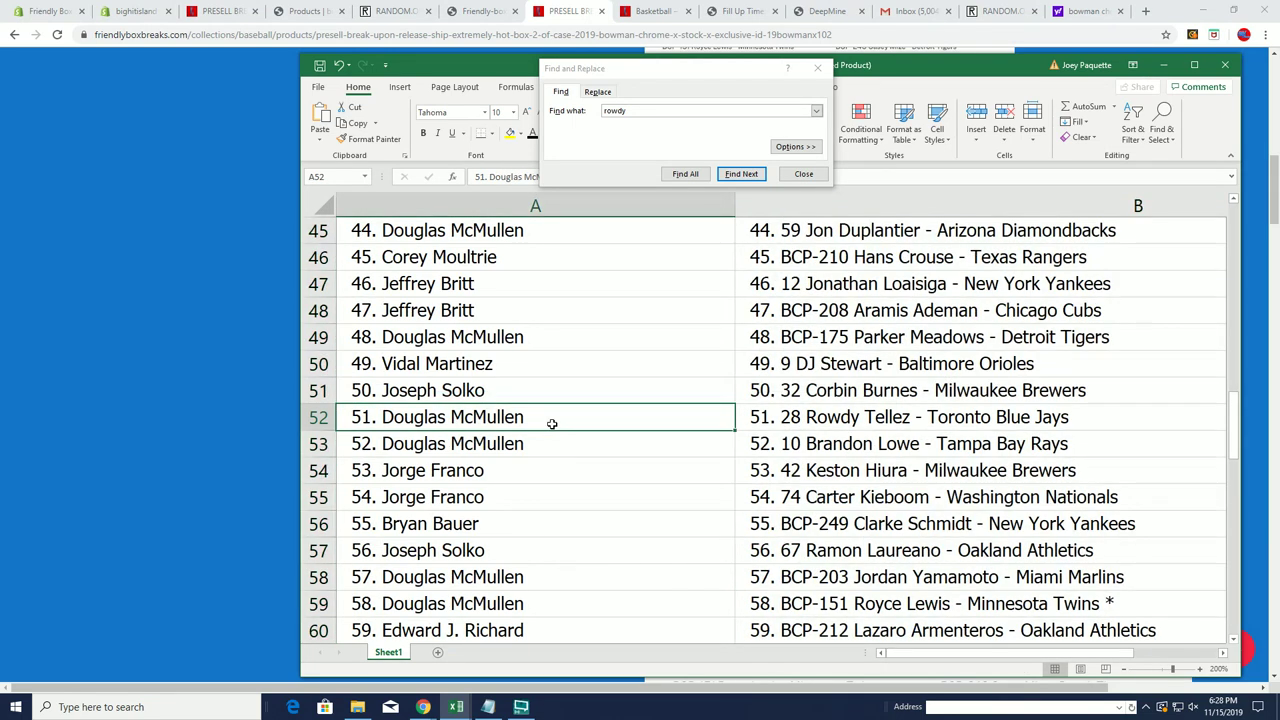
click(752, 416)
click(690, 421)
click(817, 68)
click(855, 418)
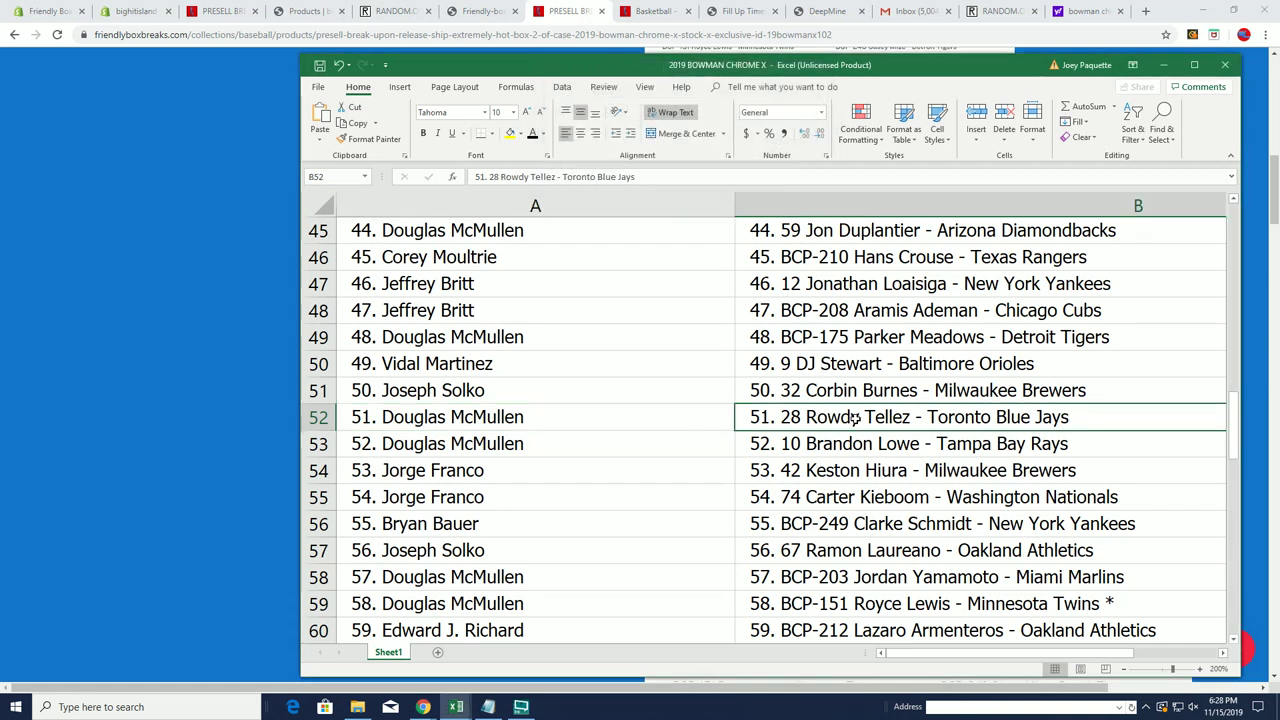